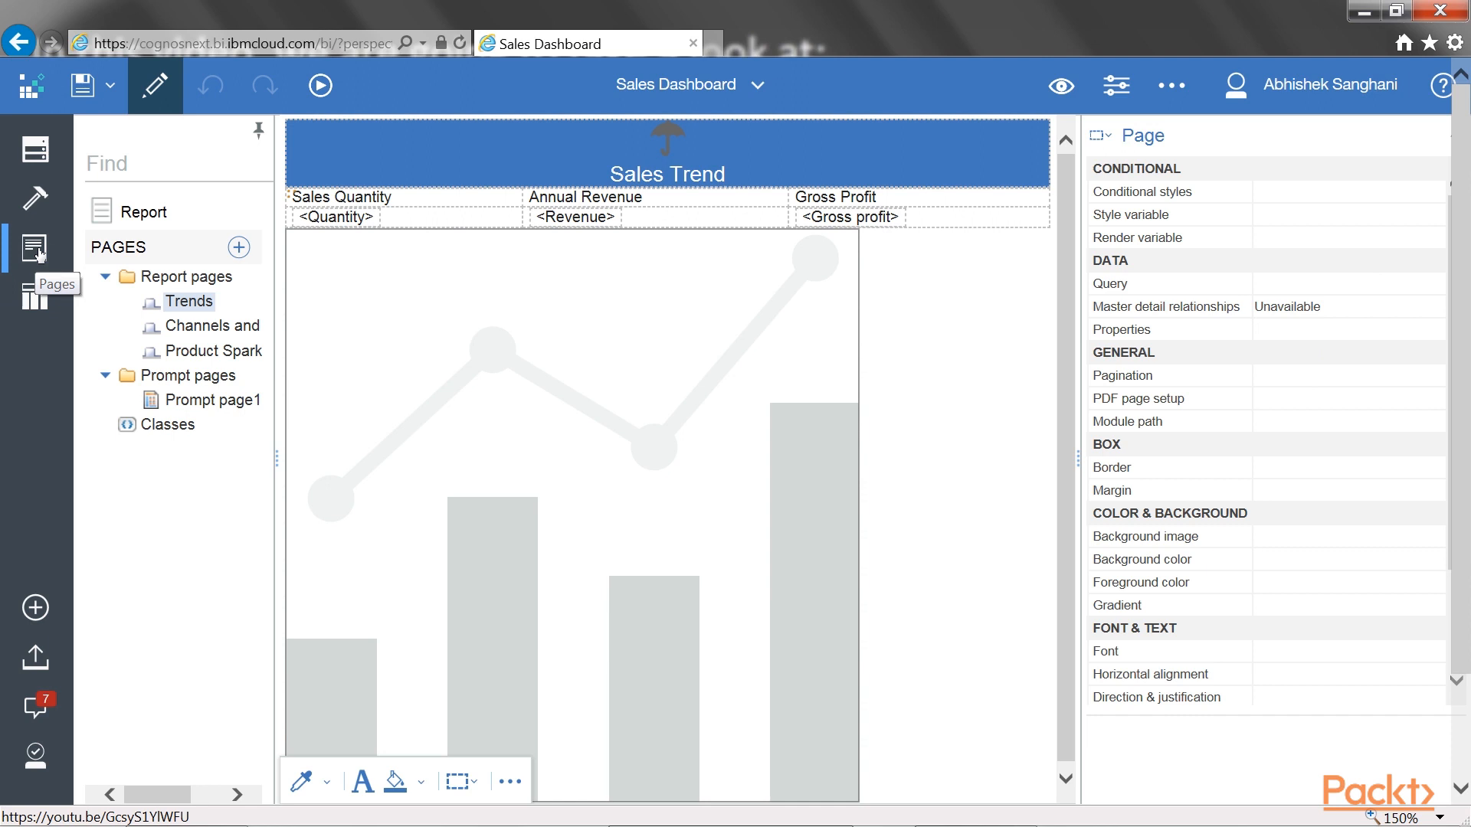
Open Prompt page1 and select the Query property of its value prompt
left_click(209, 402)
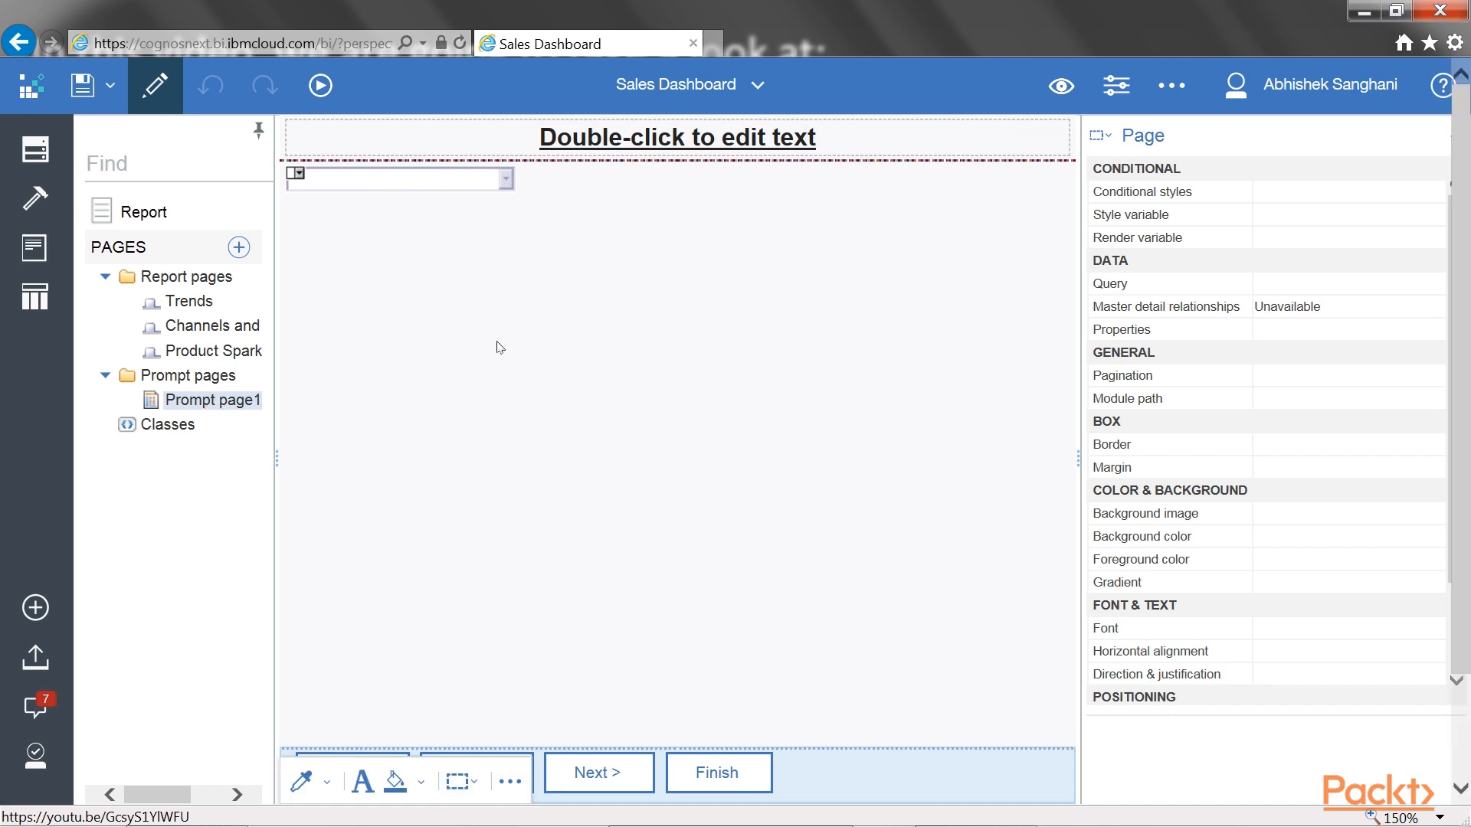
left_click(458, 188)
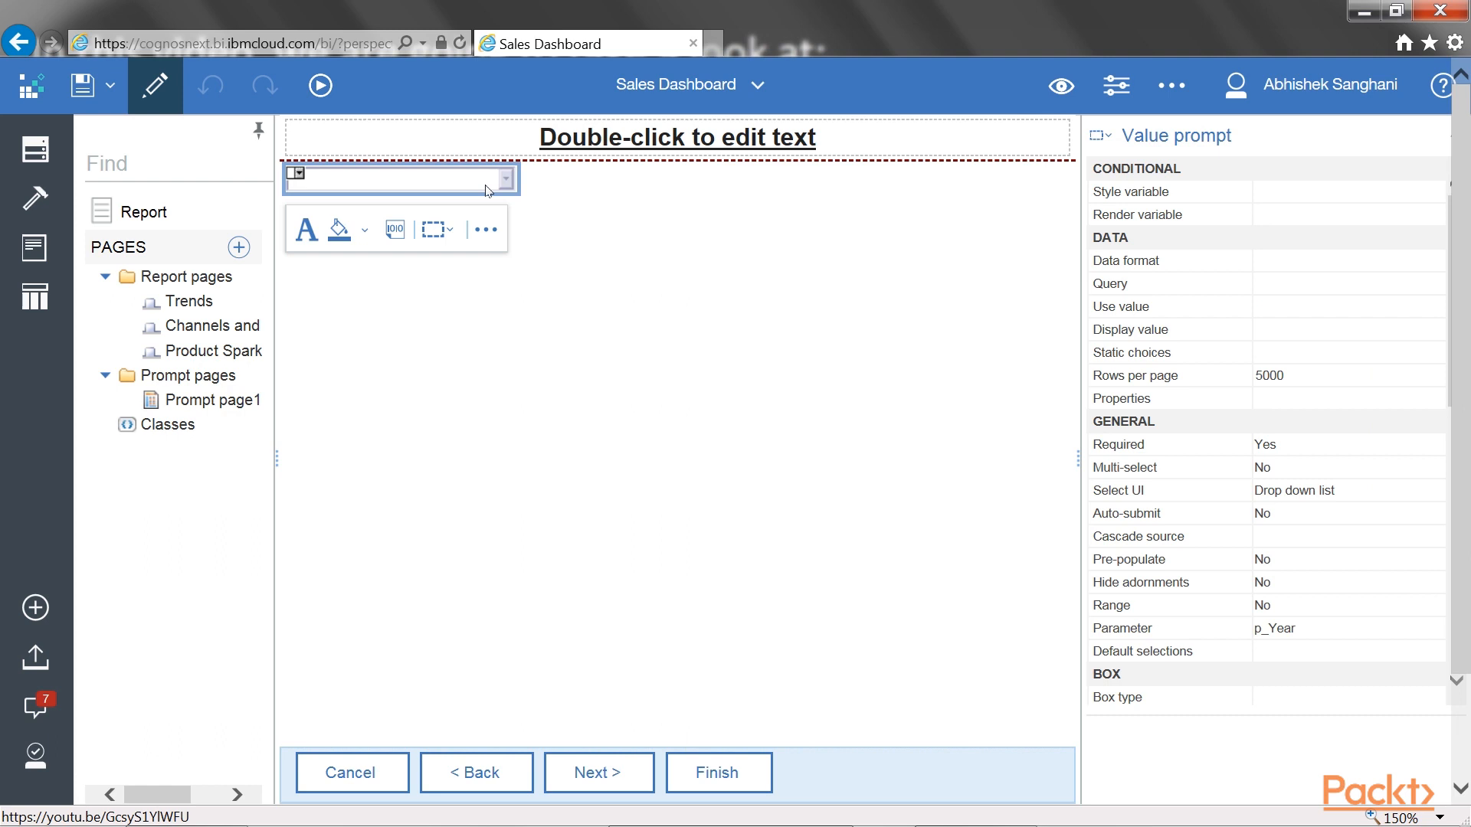
left_click(1126, 285)
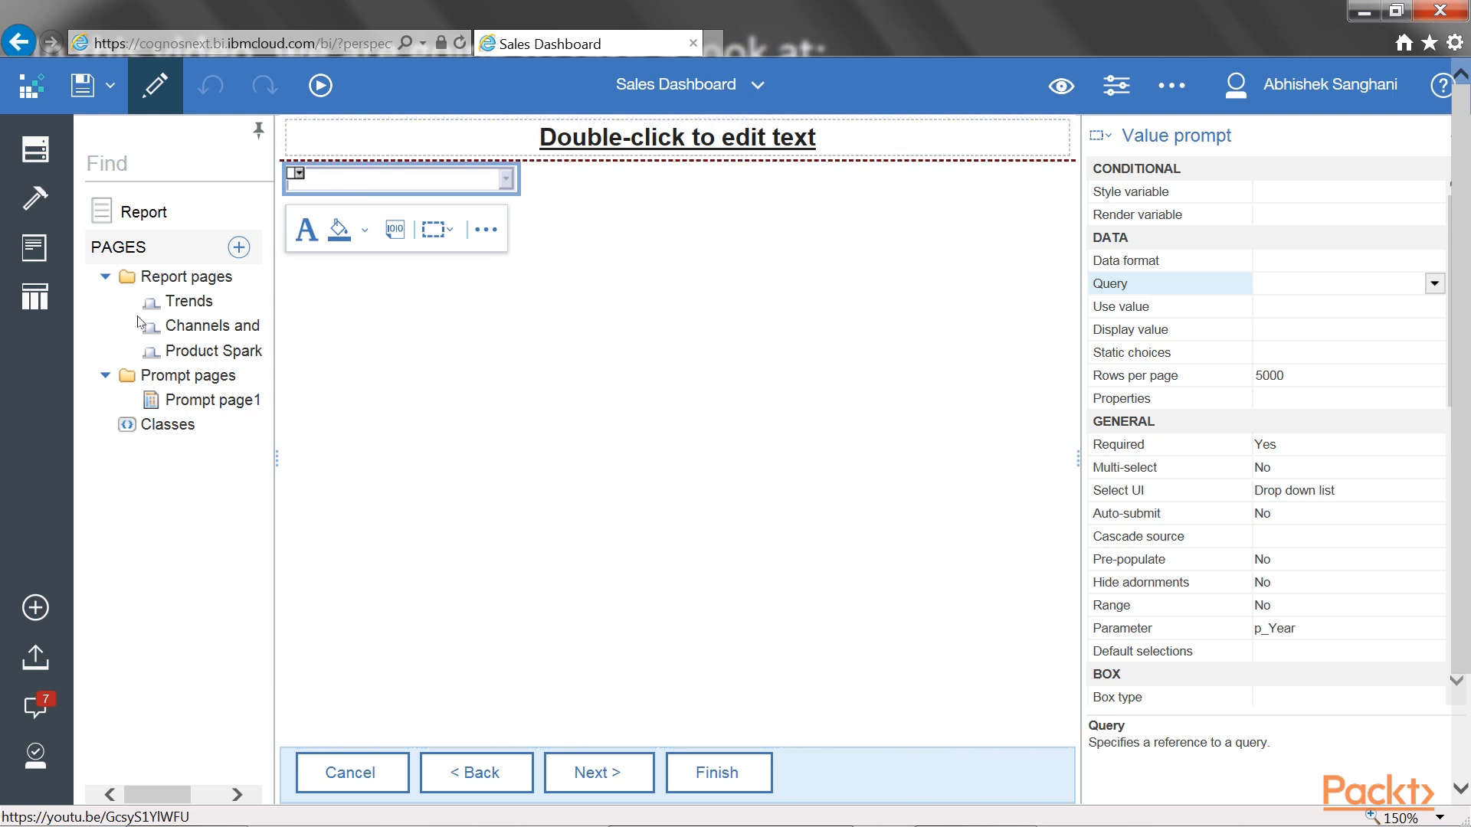
Add a new query and insert Year from the Time table of Sales (query) as its data item
left_click(57, 301)
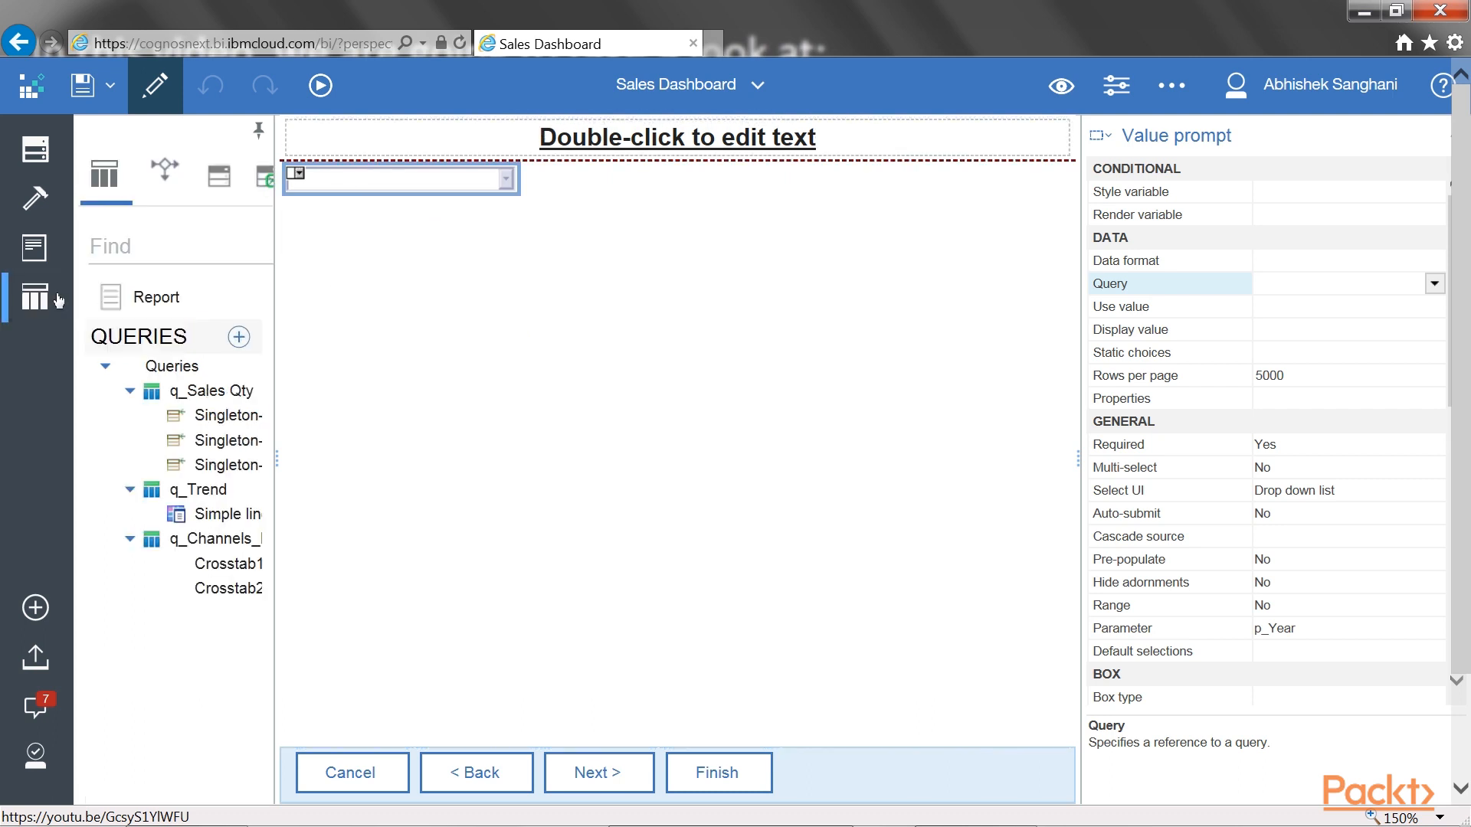
left_click(239, 338)
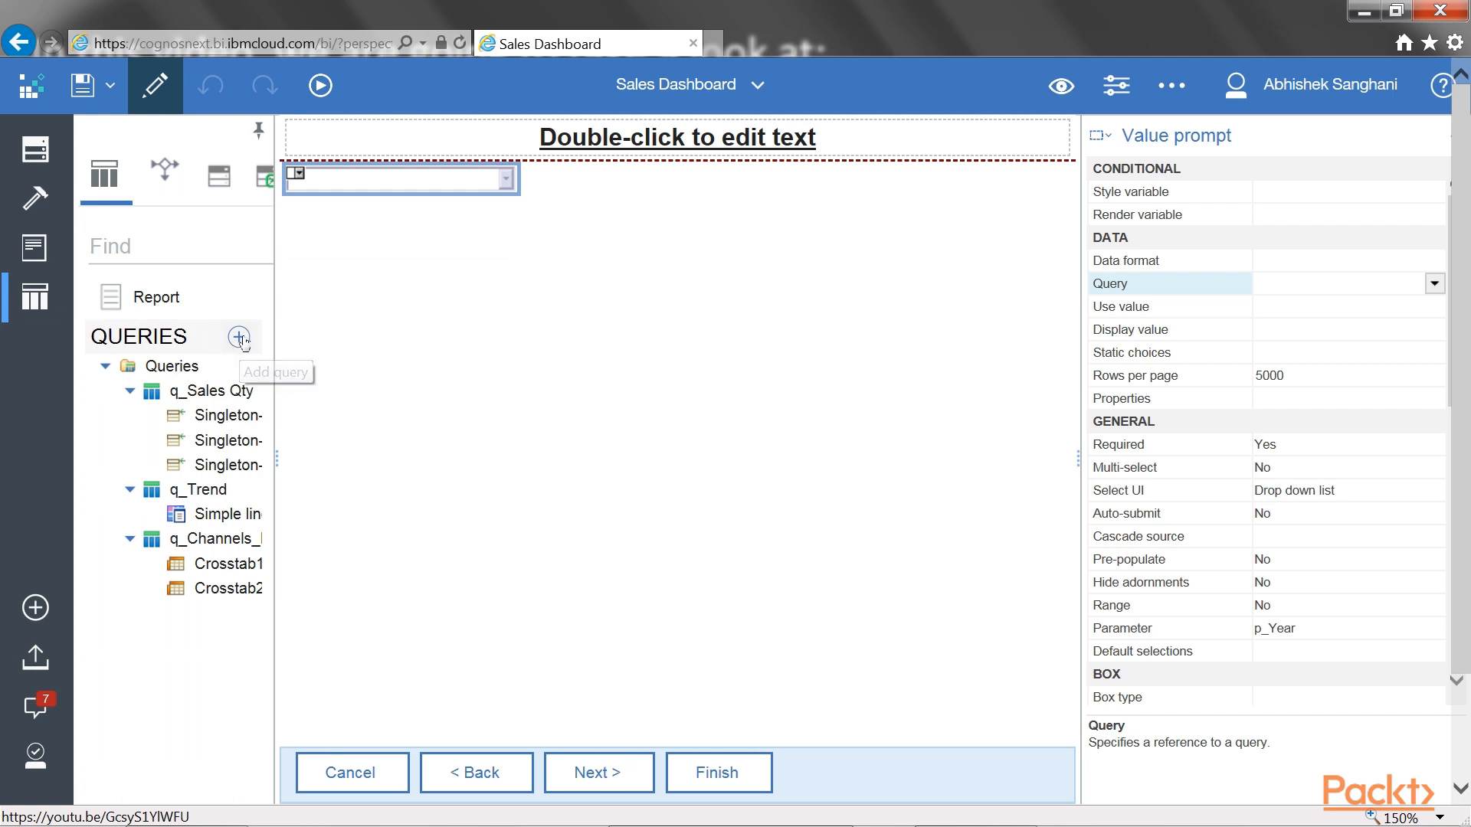
double_click(196, 466)
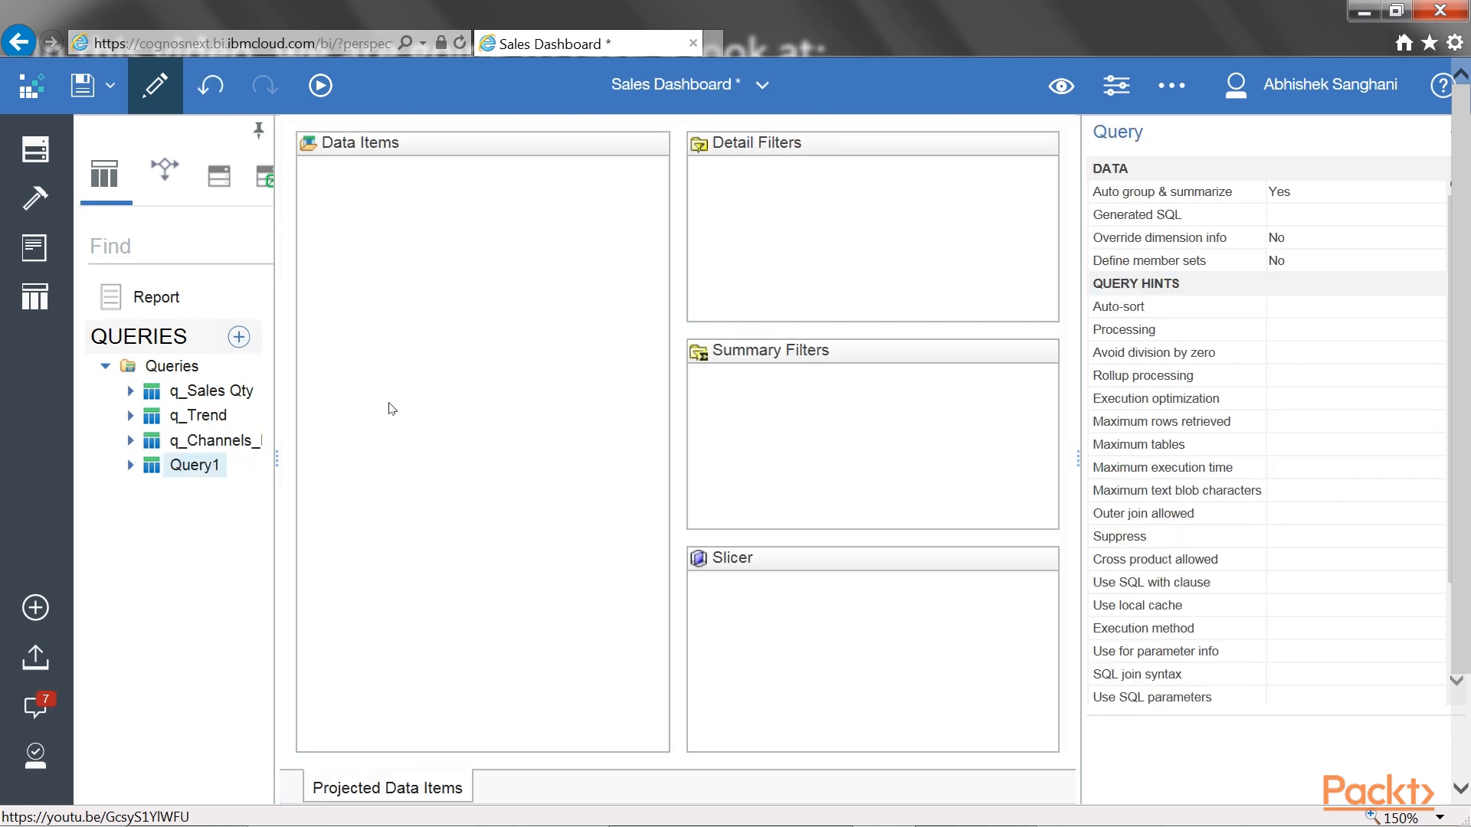
left_click(47, 147)
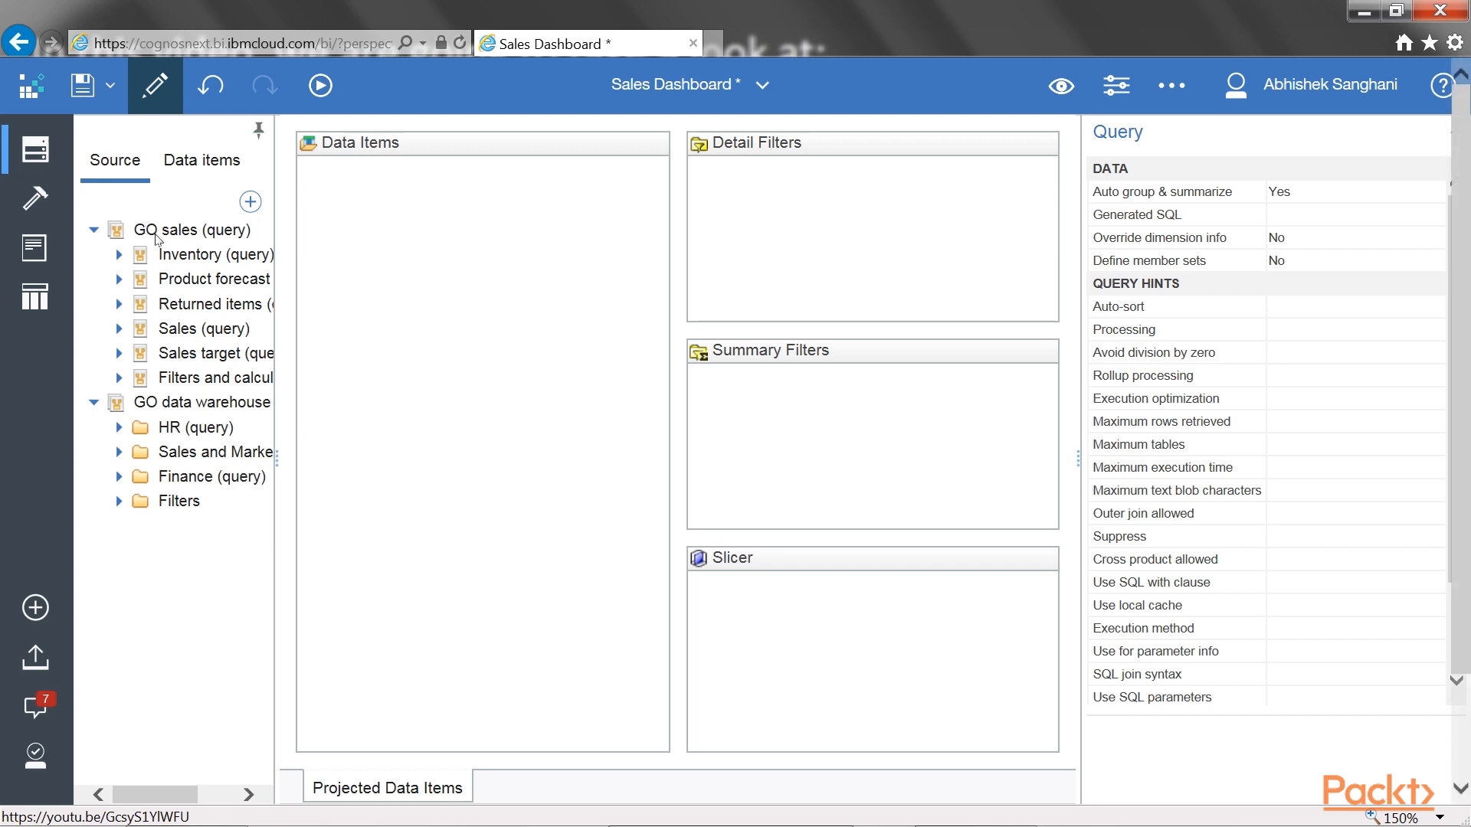
left_click(118, 329)
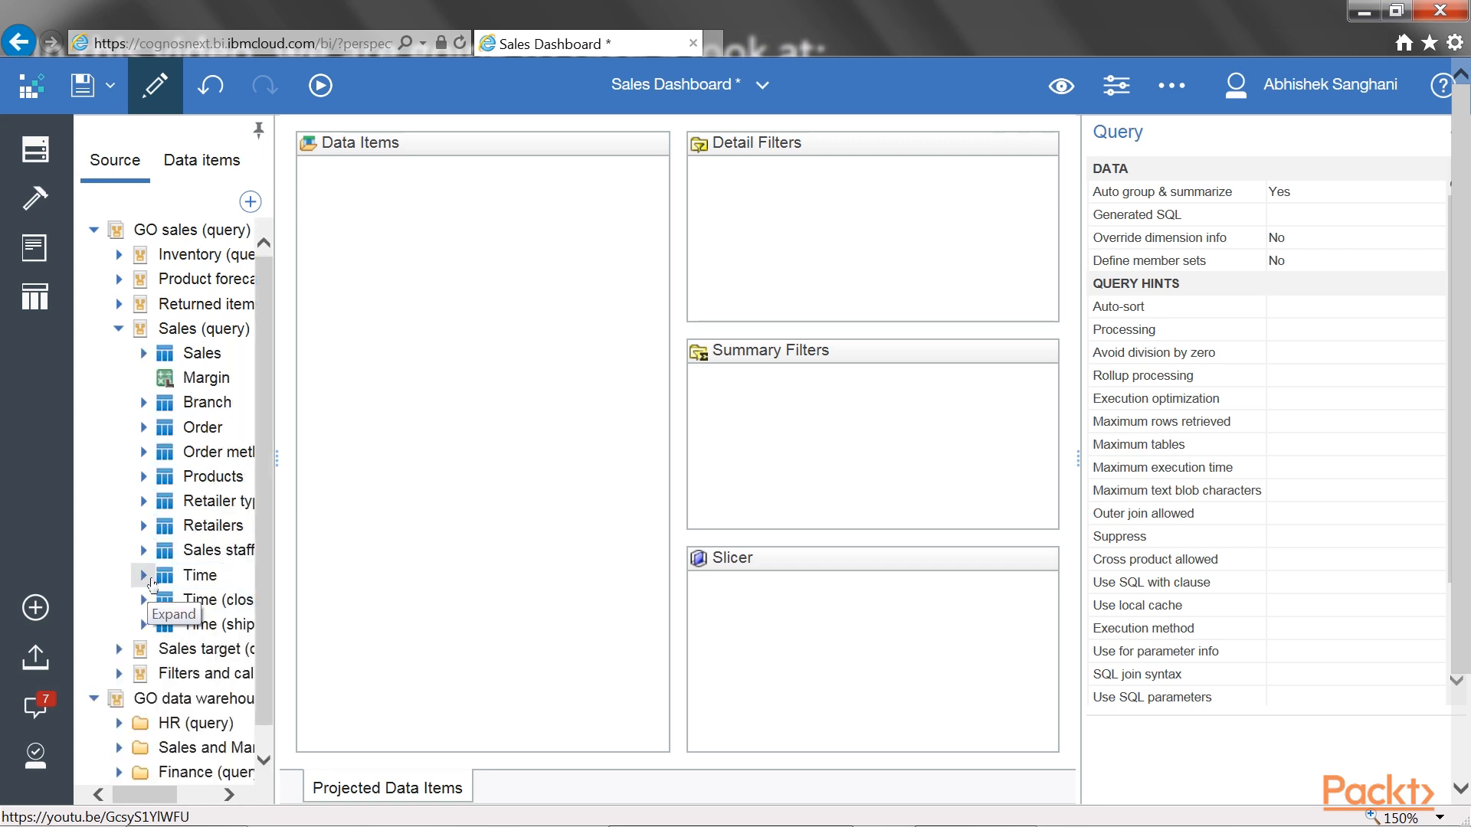
left_click(143, 575)
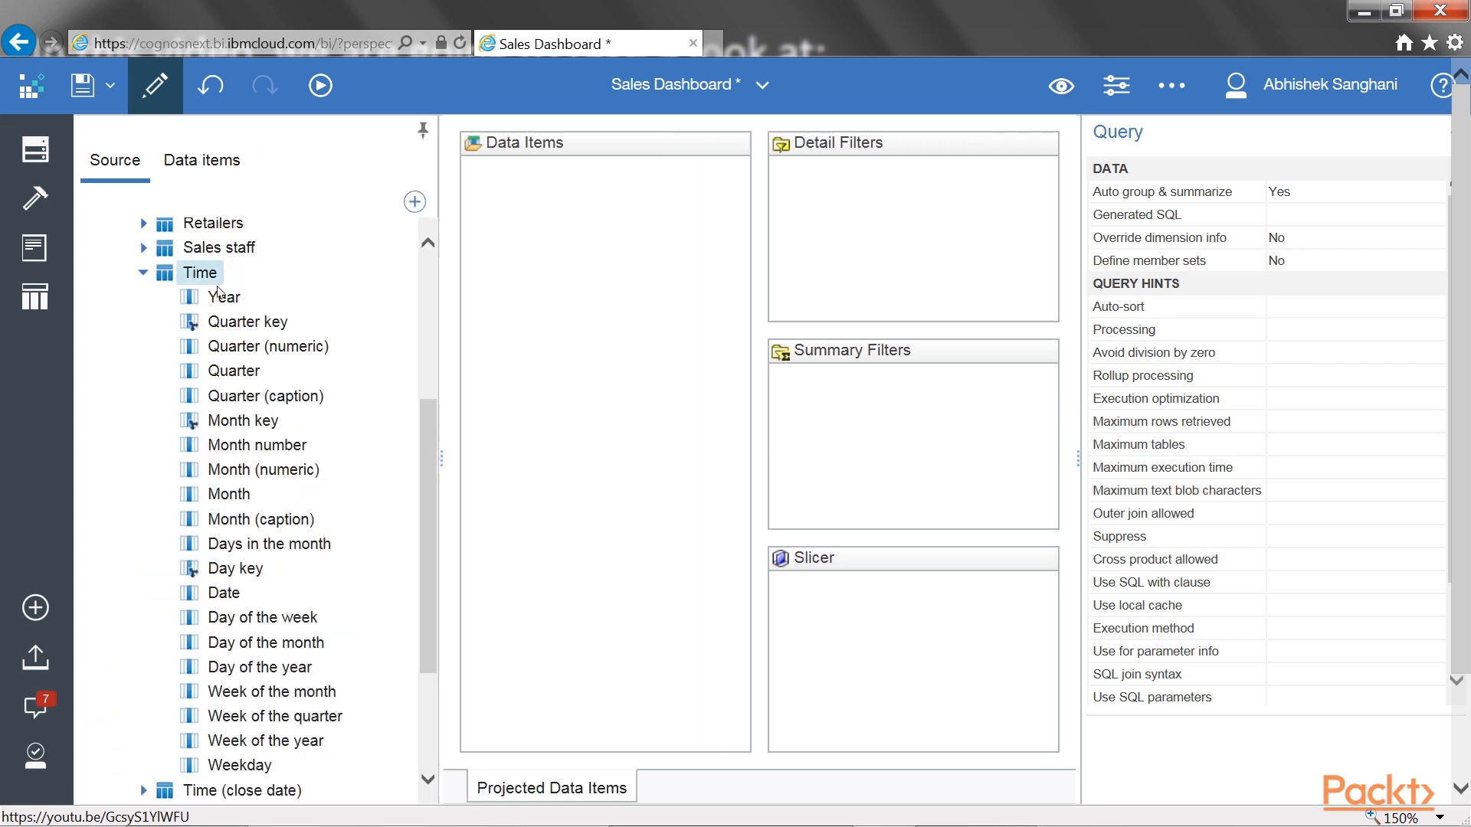
left_click_drag(220, 291, 601, 226)
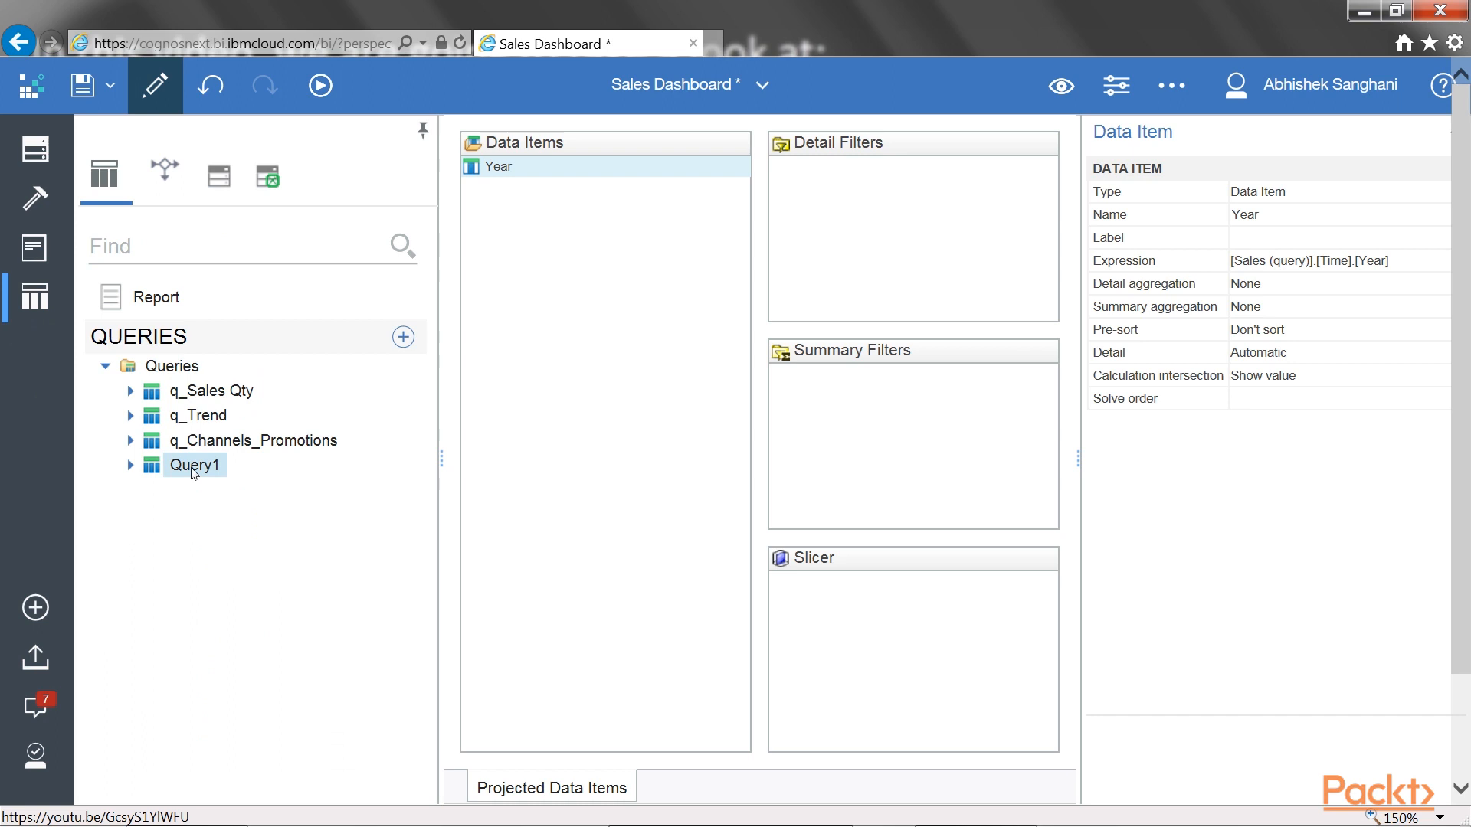
Rename the new query as p_Year
left_click(193, 468)
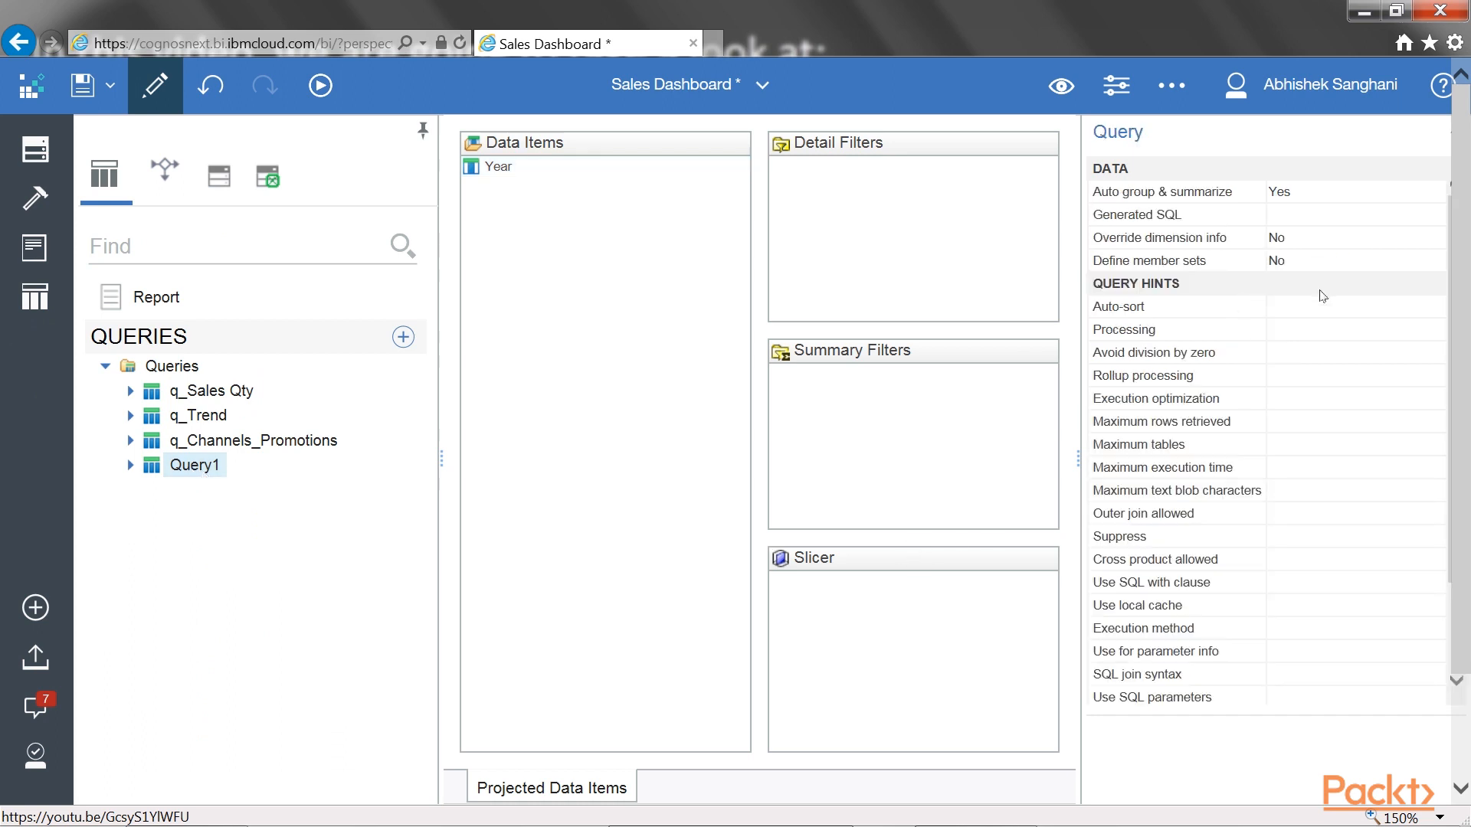
scroll(1317, 510, "down", 5)
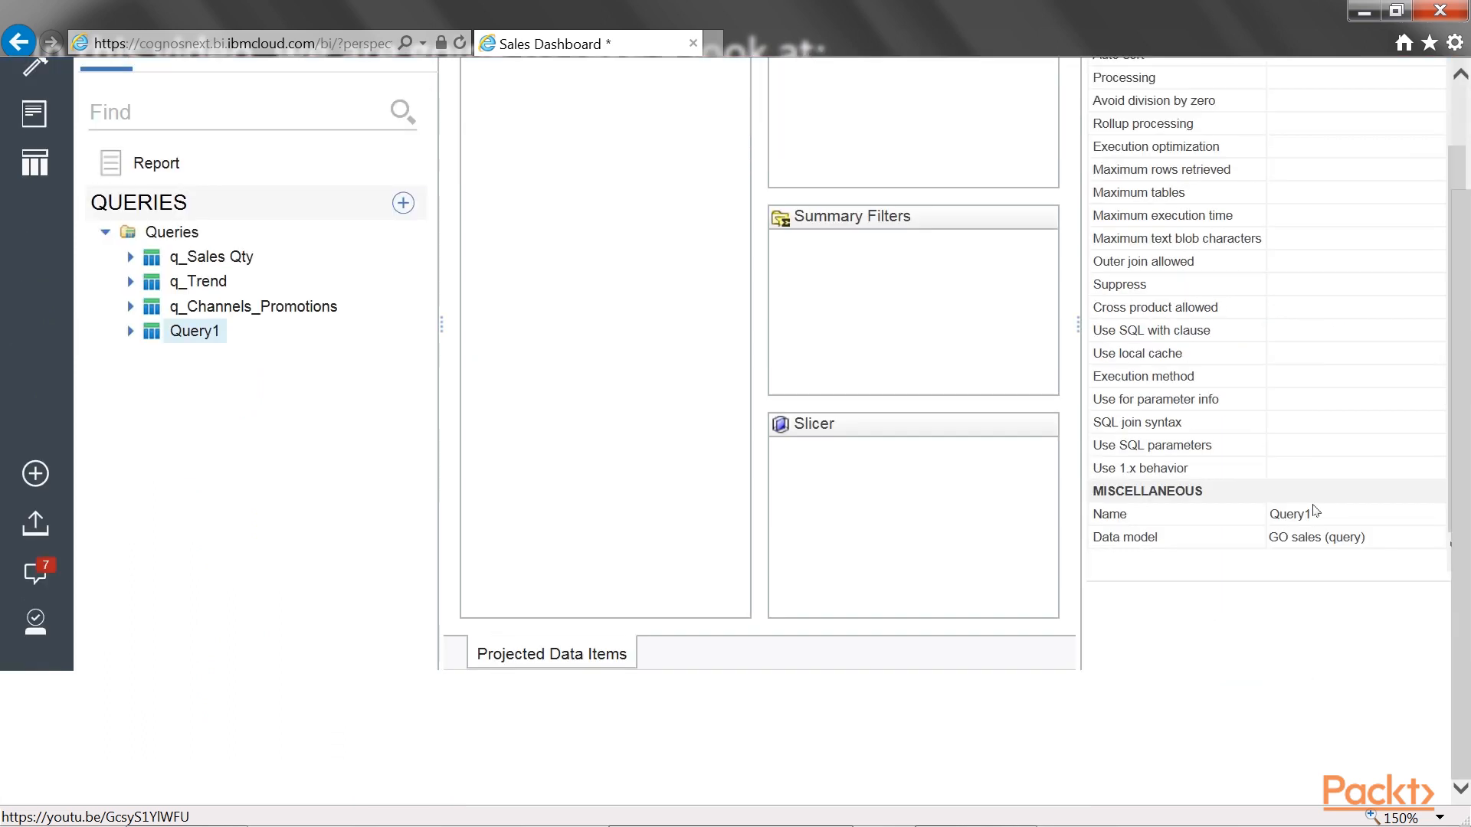
left_click(1316, 517)
left_click_drag(1316, 523, 1111, 517)
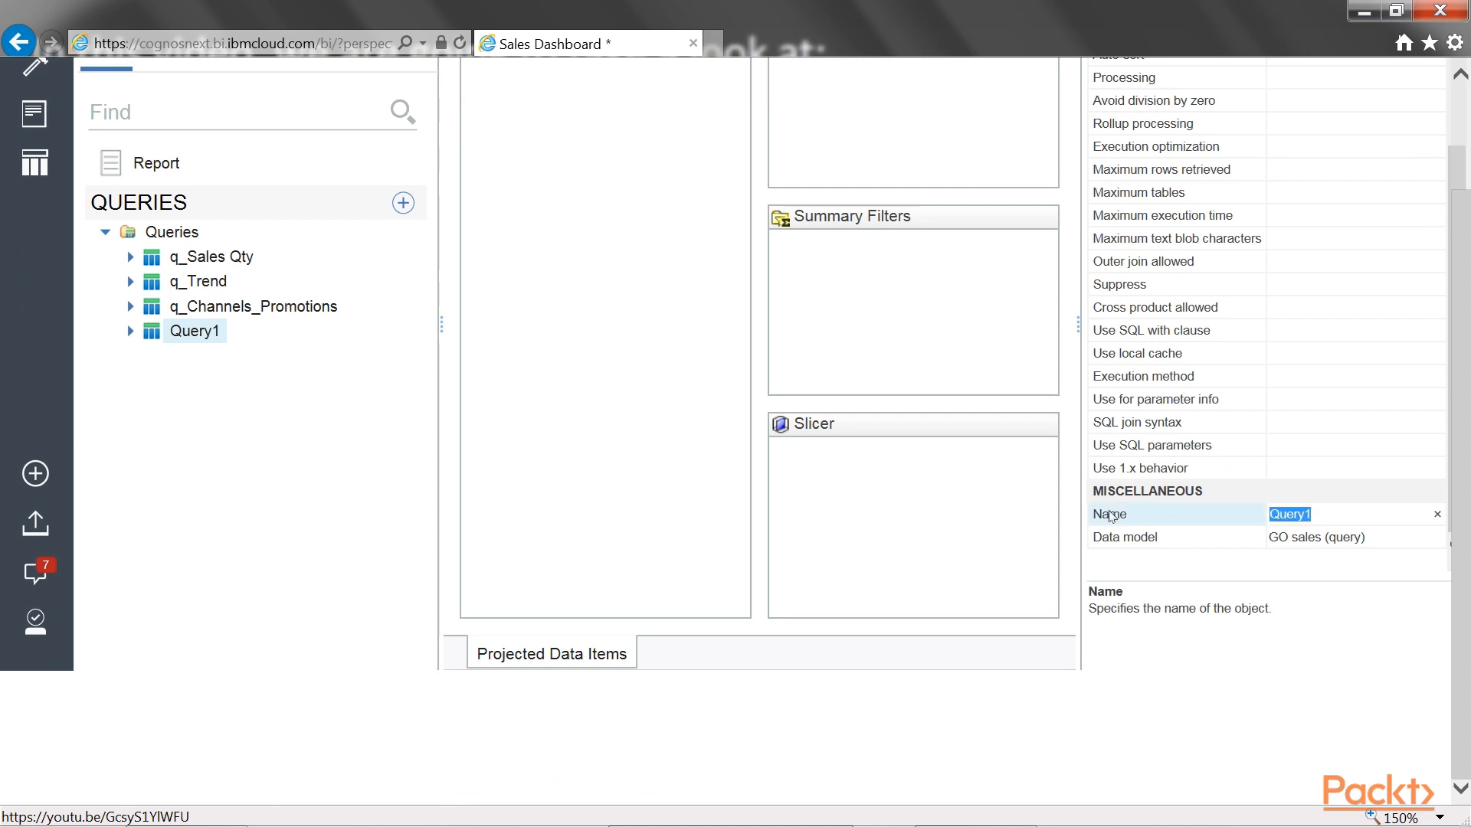
type("p_")
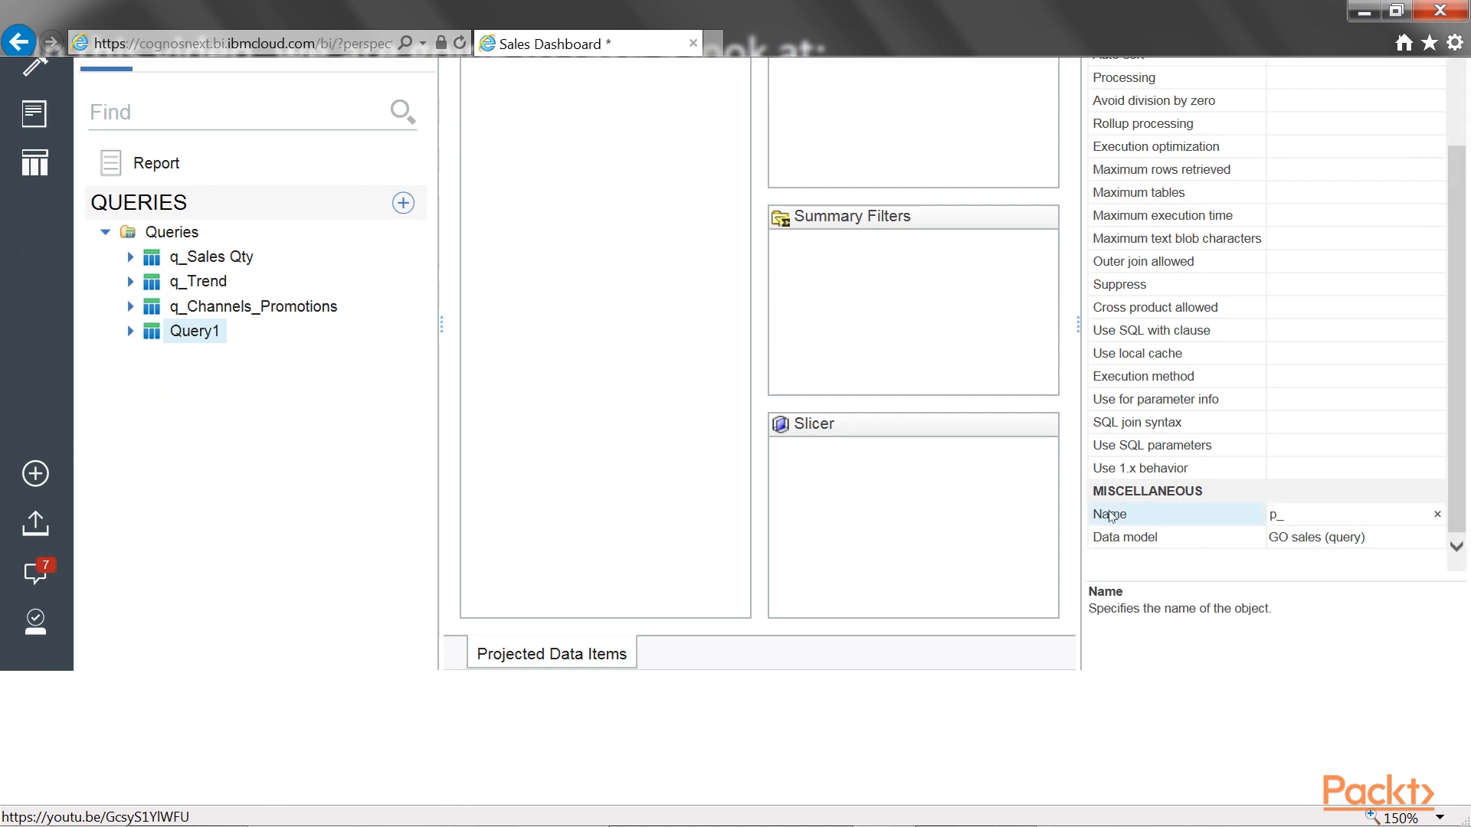
type("Ye")
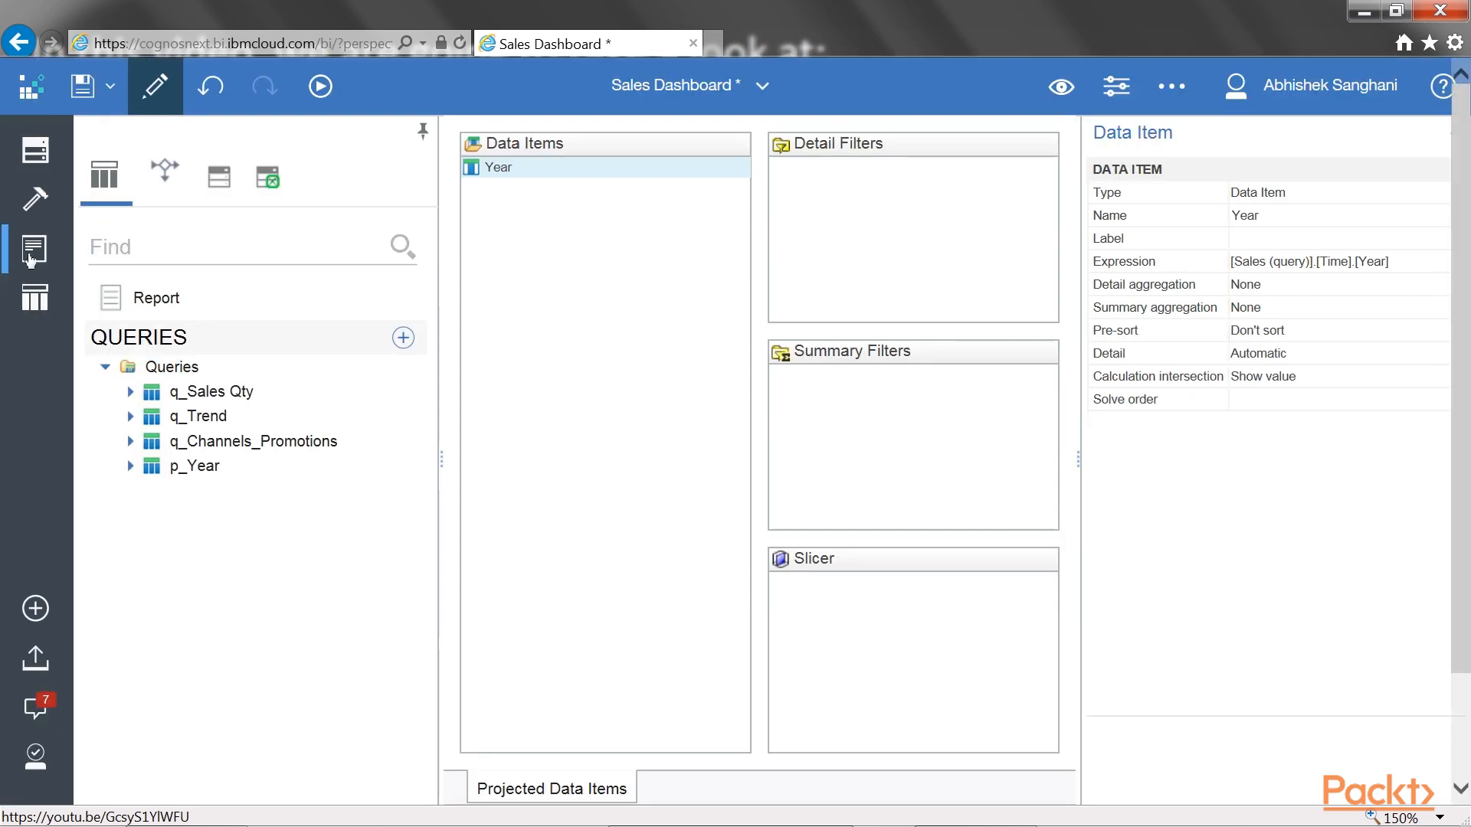
Set the value prompt's query to p_Year and its use value to Year on the prompt page
left_click(25, 259)
left_click(582, 181)
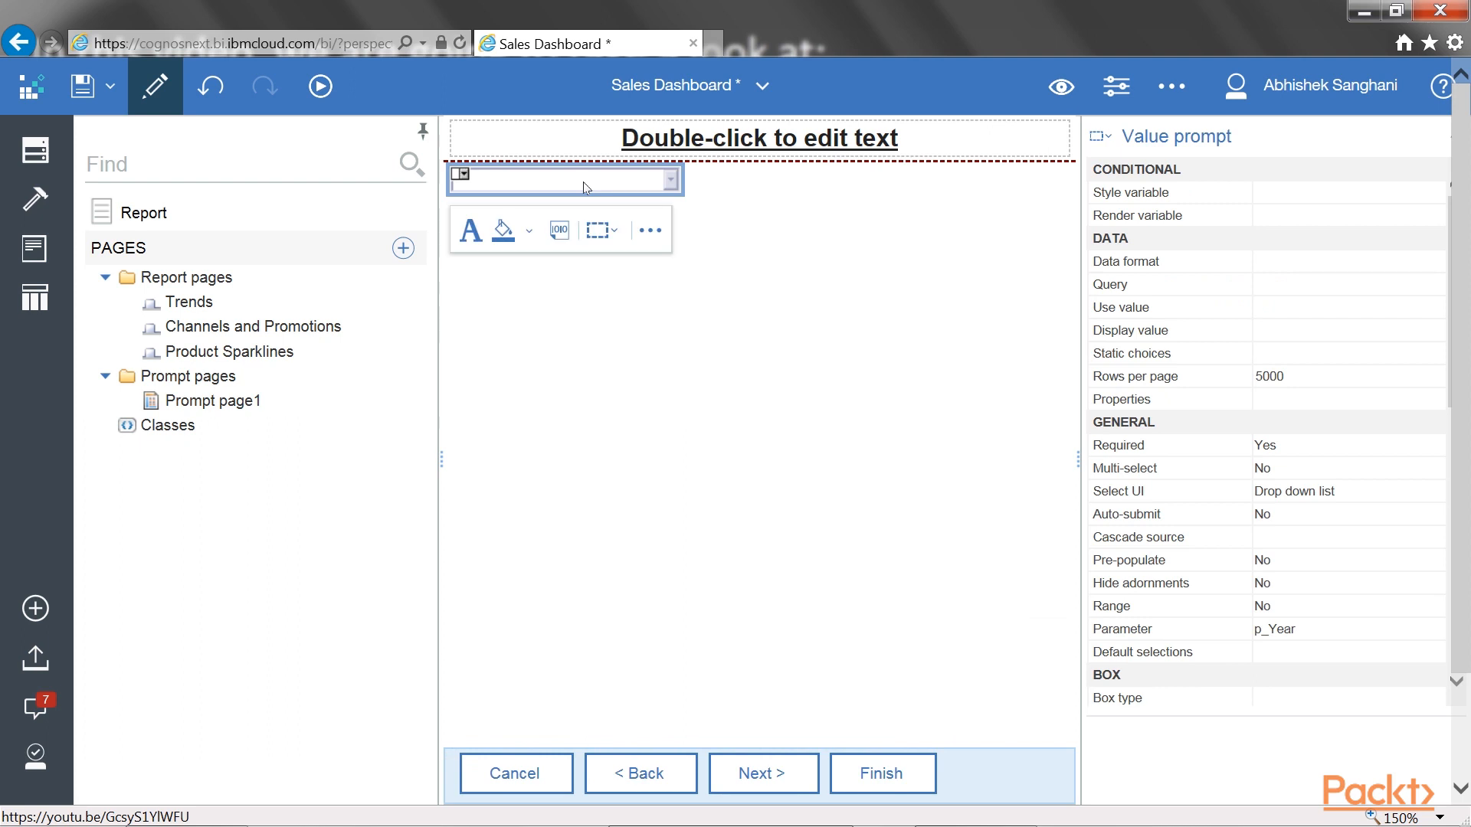
left_click(1142, 284)
left_click(1434, 286)
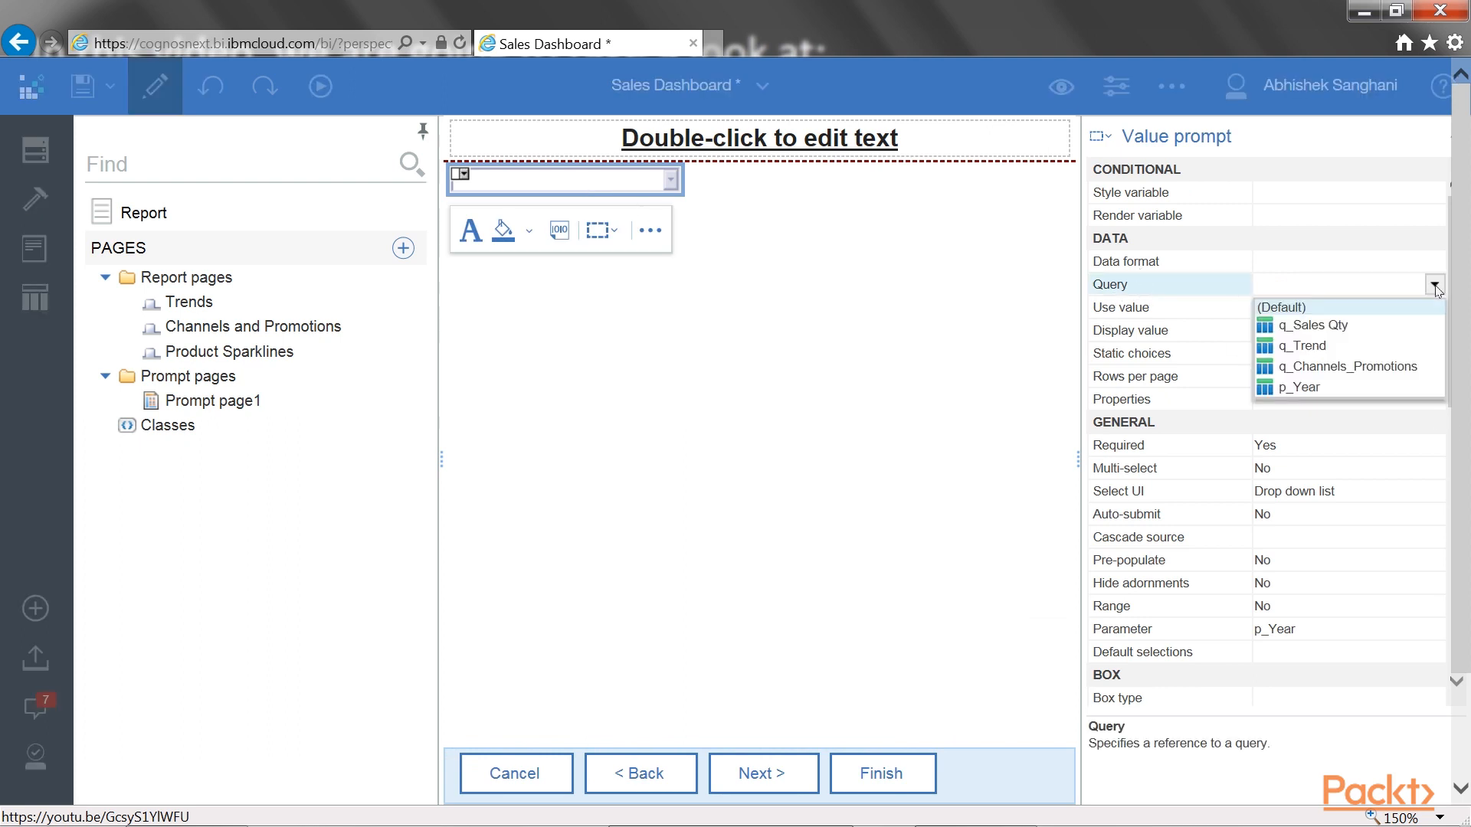
left_click(1314, 389)
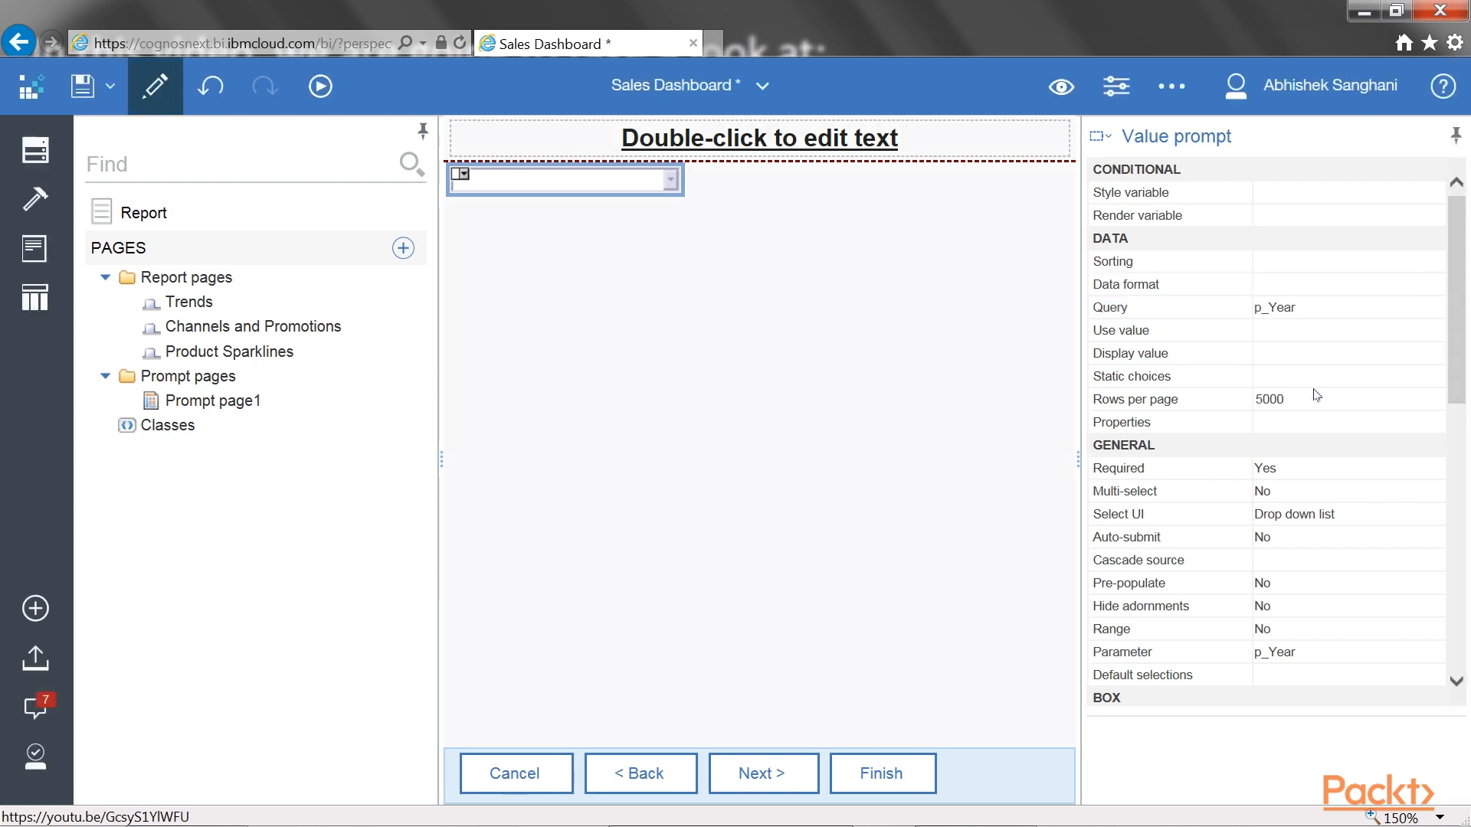
left_click(1232, 341)
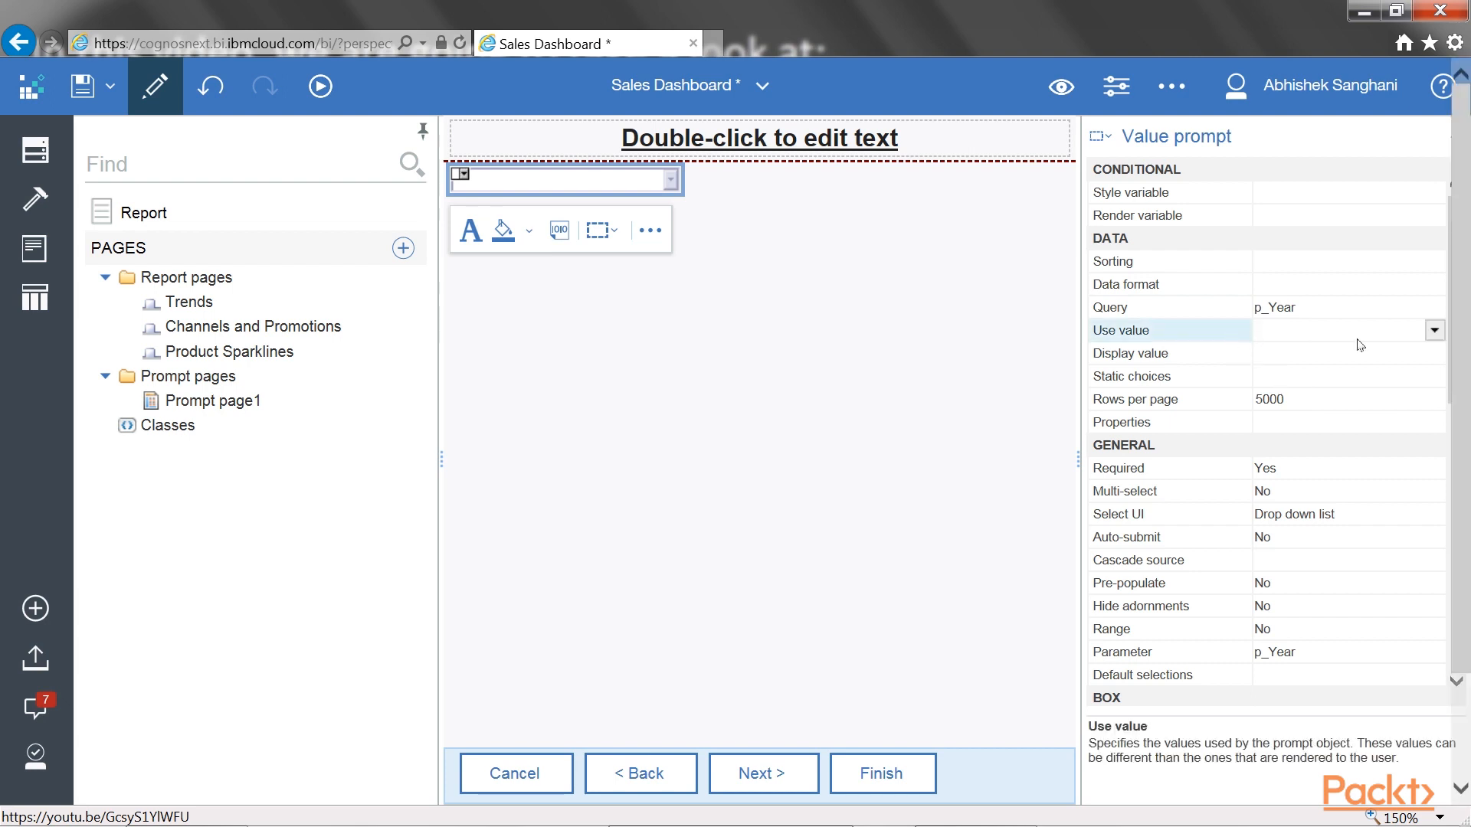
left_click(1433, 330)
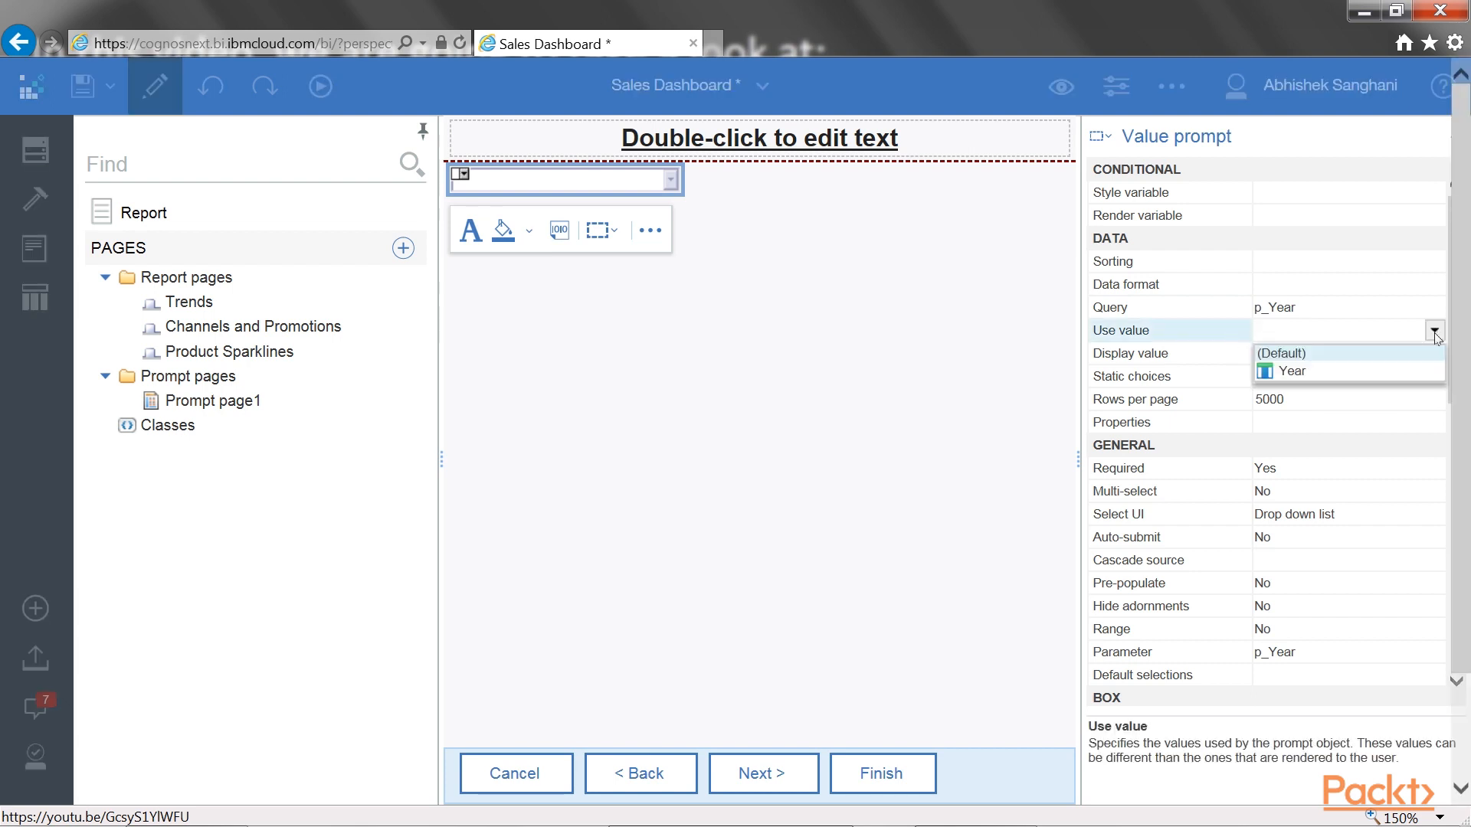
left_click(1317, 371)
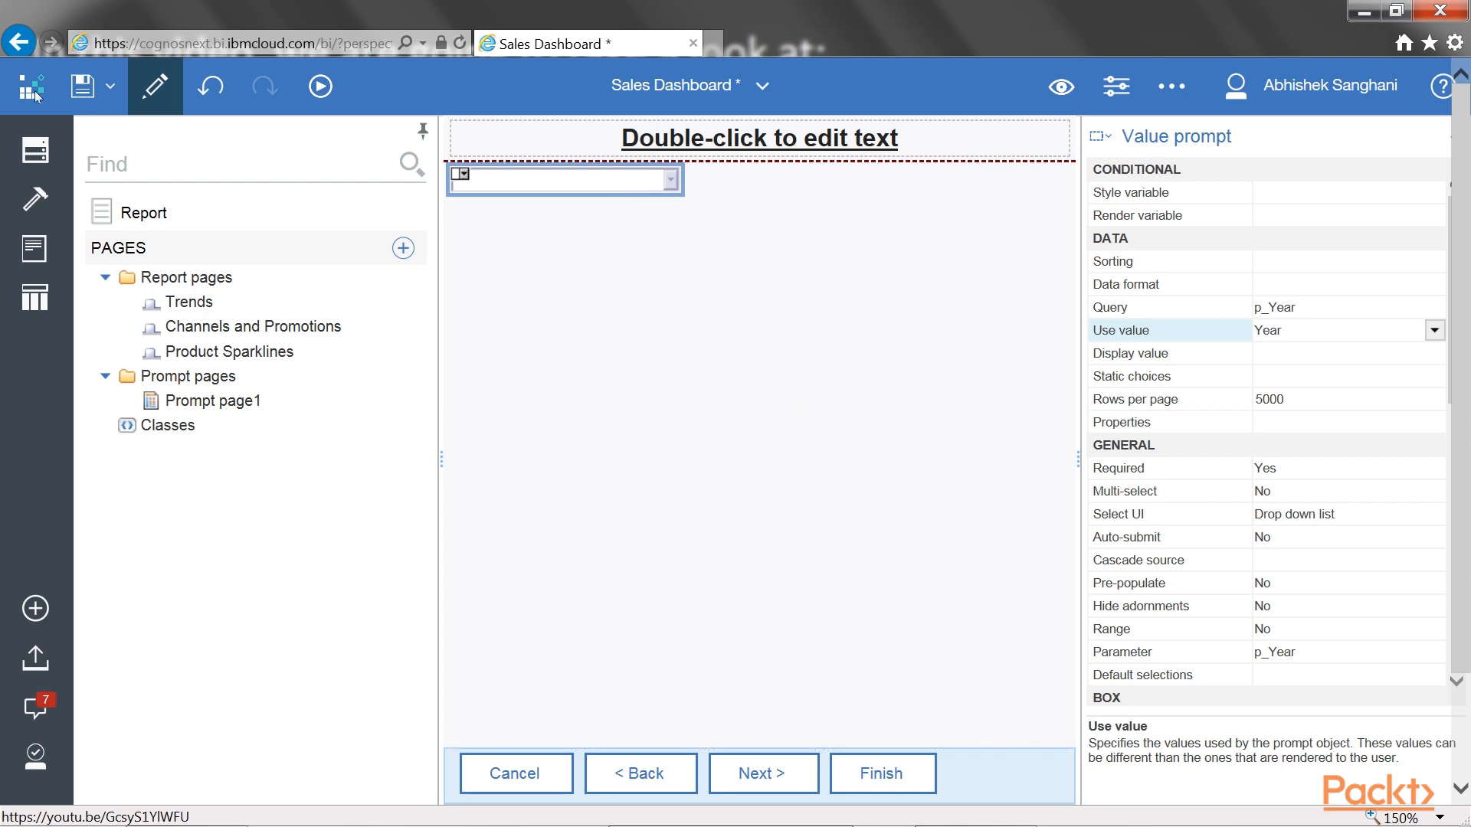
Save the report and run it as HTML with the year prompt set to 2010
left_click(84, 90)
left_click(326, 86)
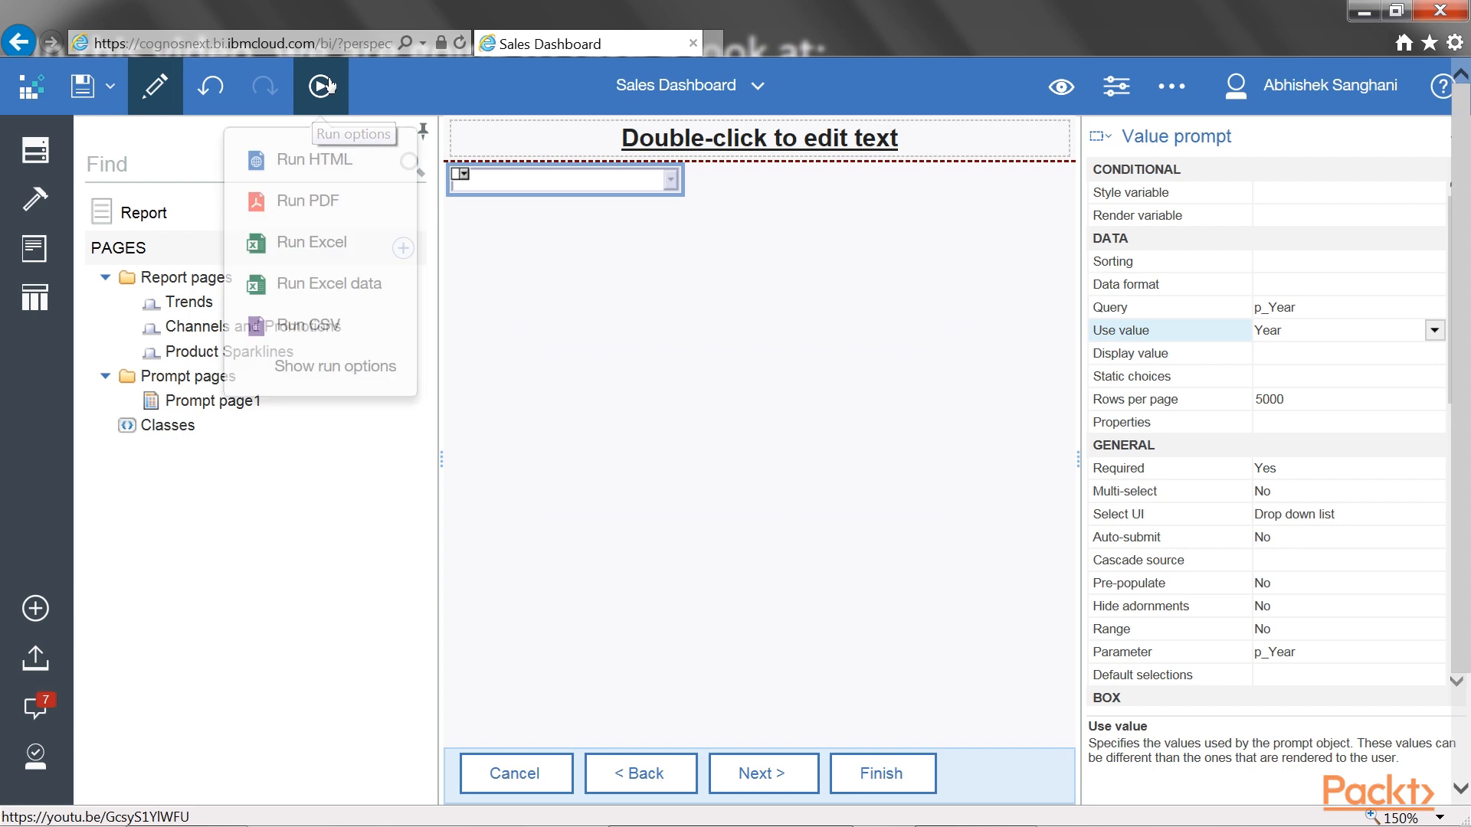
left_click(340, 163)
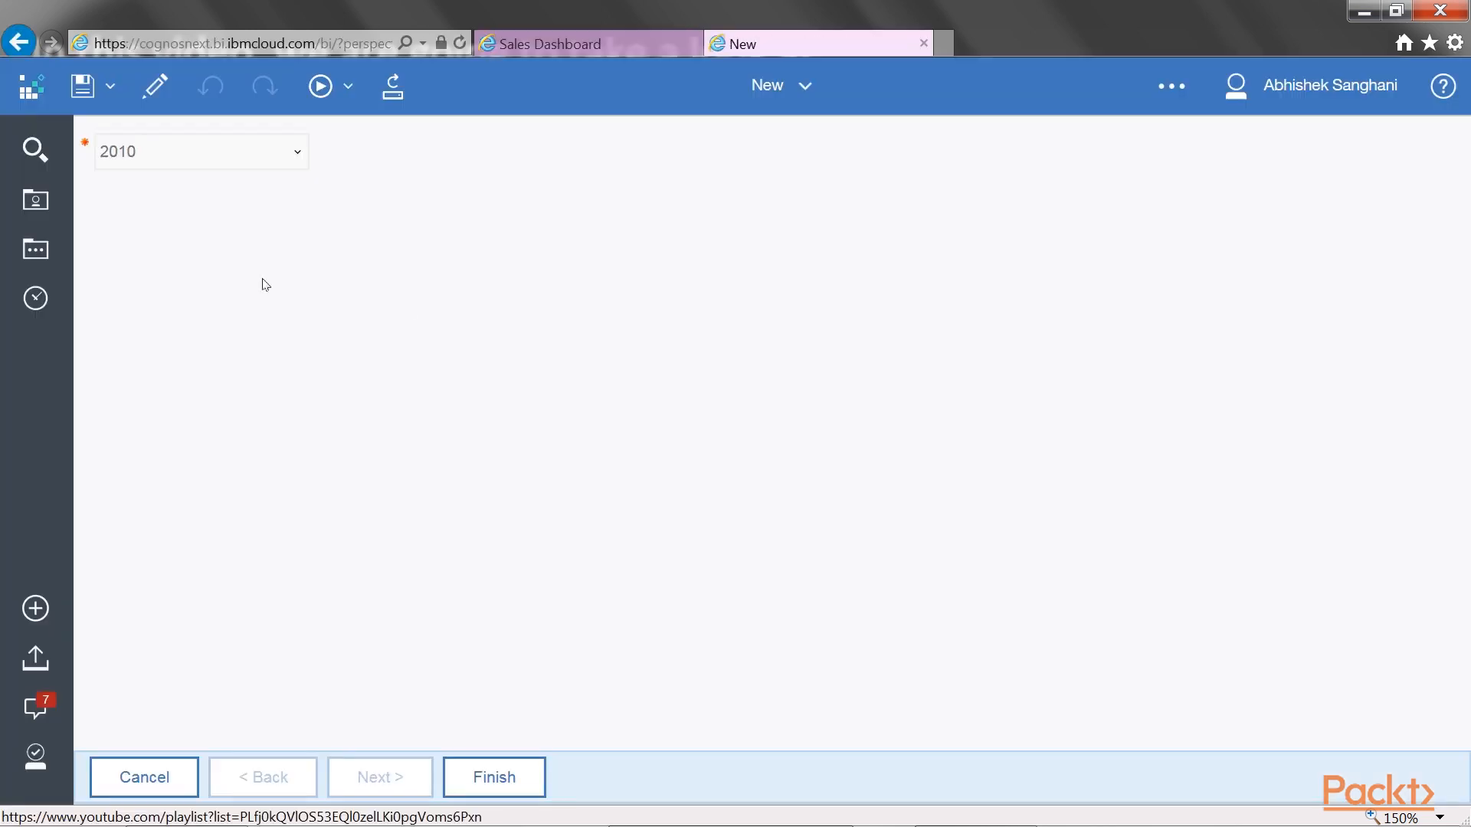
left_click(298, 155)
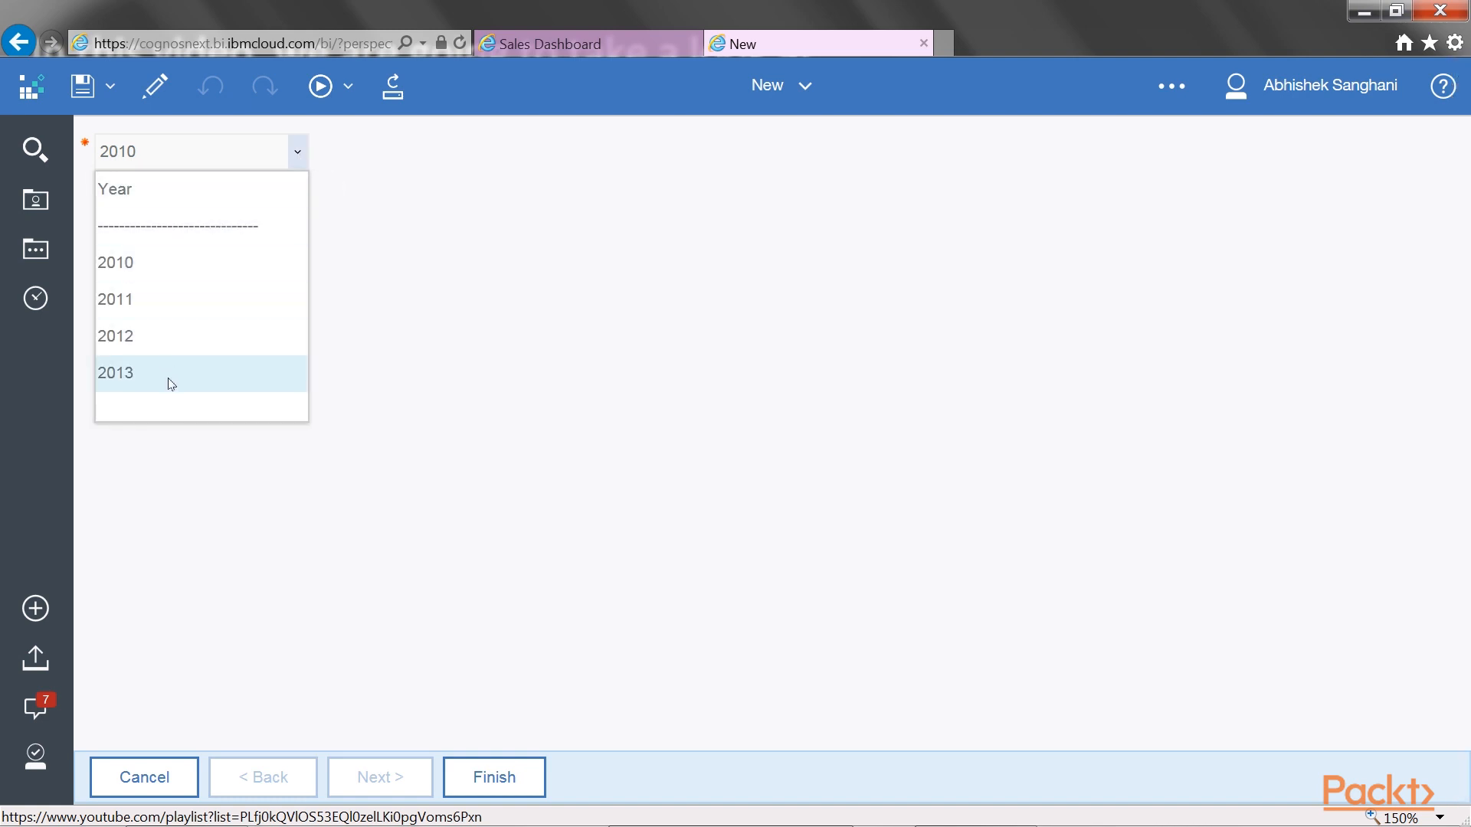
left_click(149, 265)
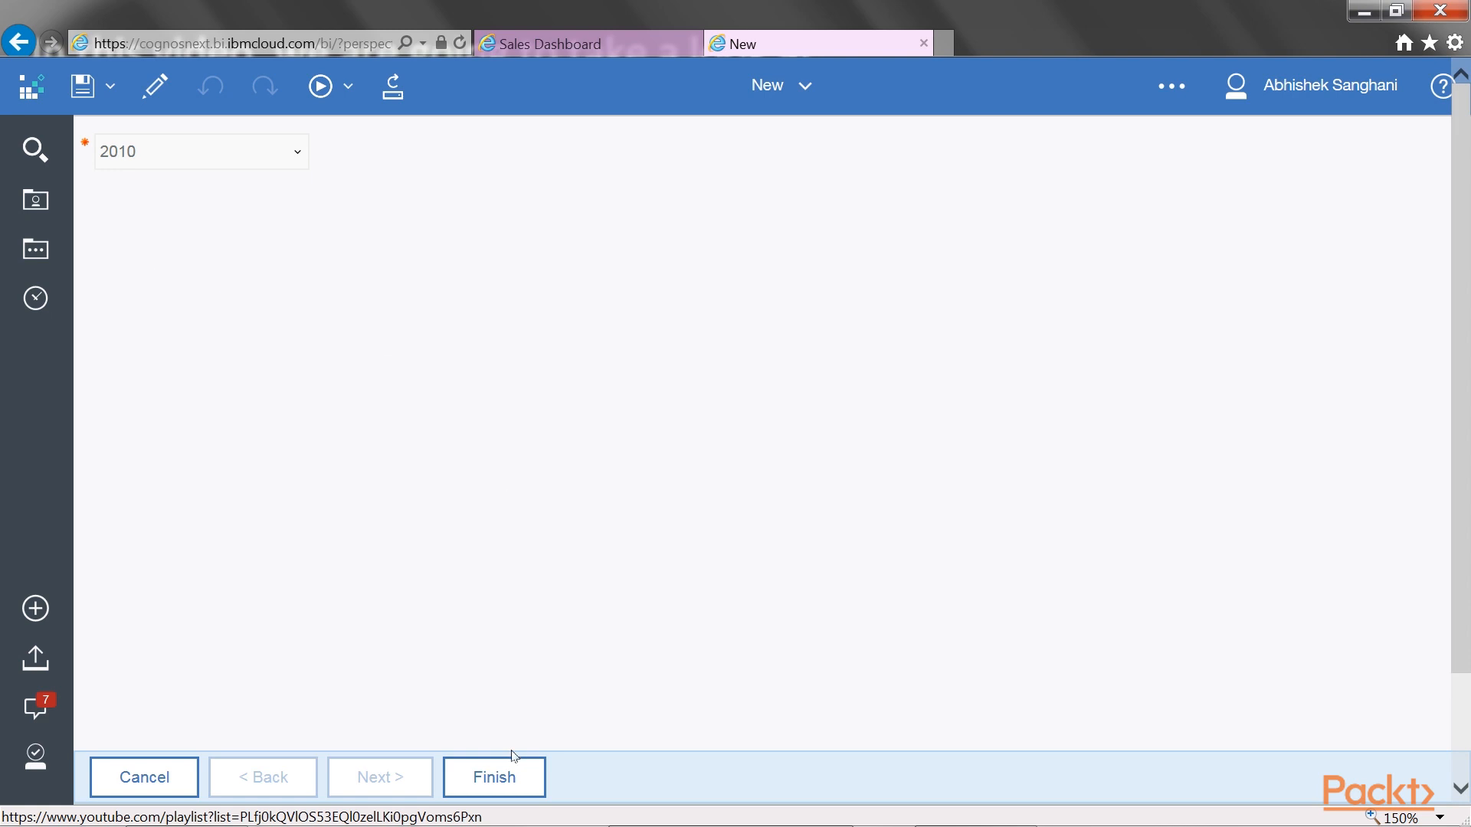
left_click(512, 781)
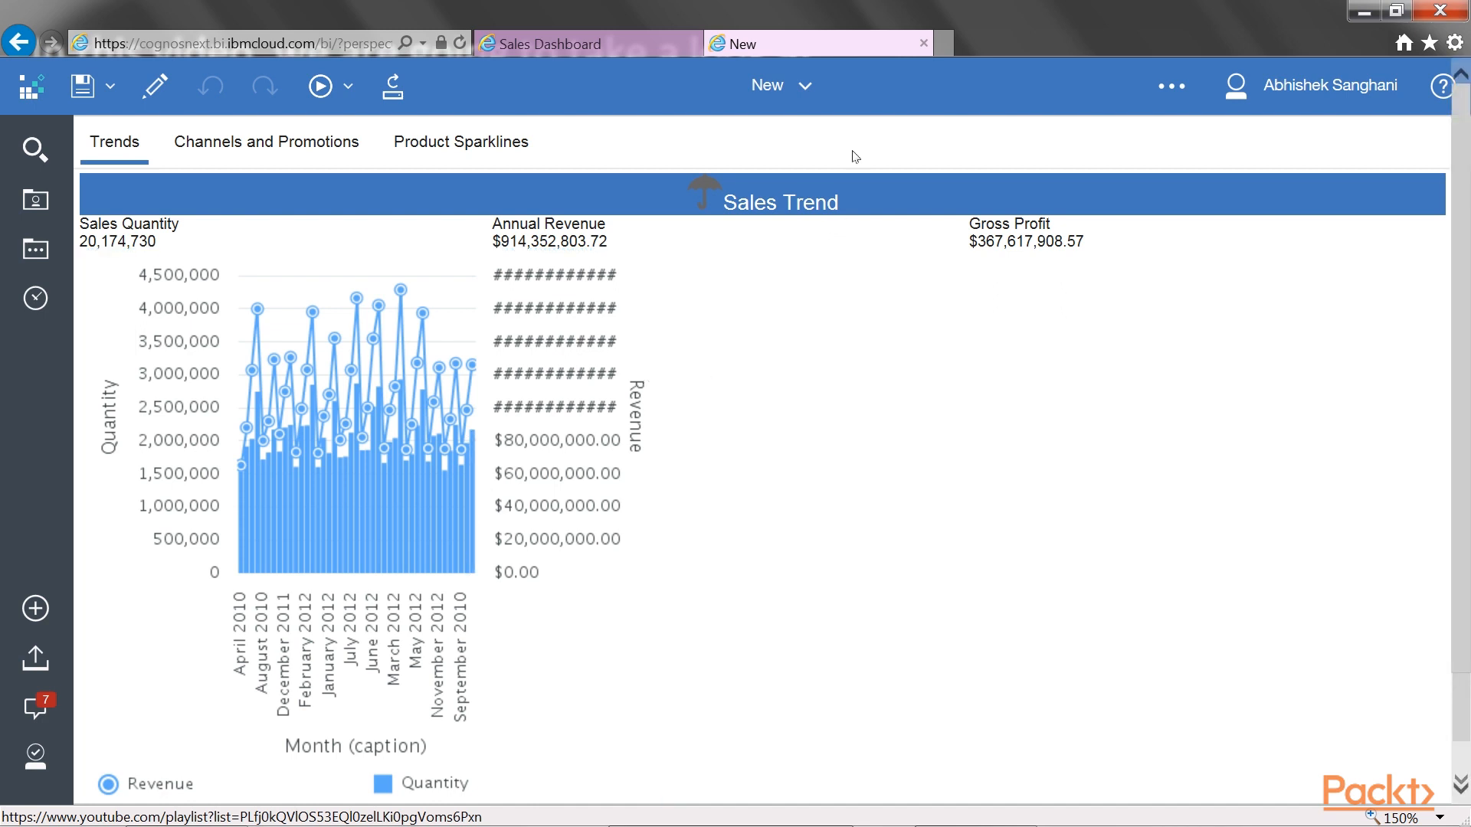
Back in the Sales Dashboard report, add a static choice to the value prompt with Last Year as both use and display value
left_click(587, 42)
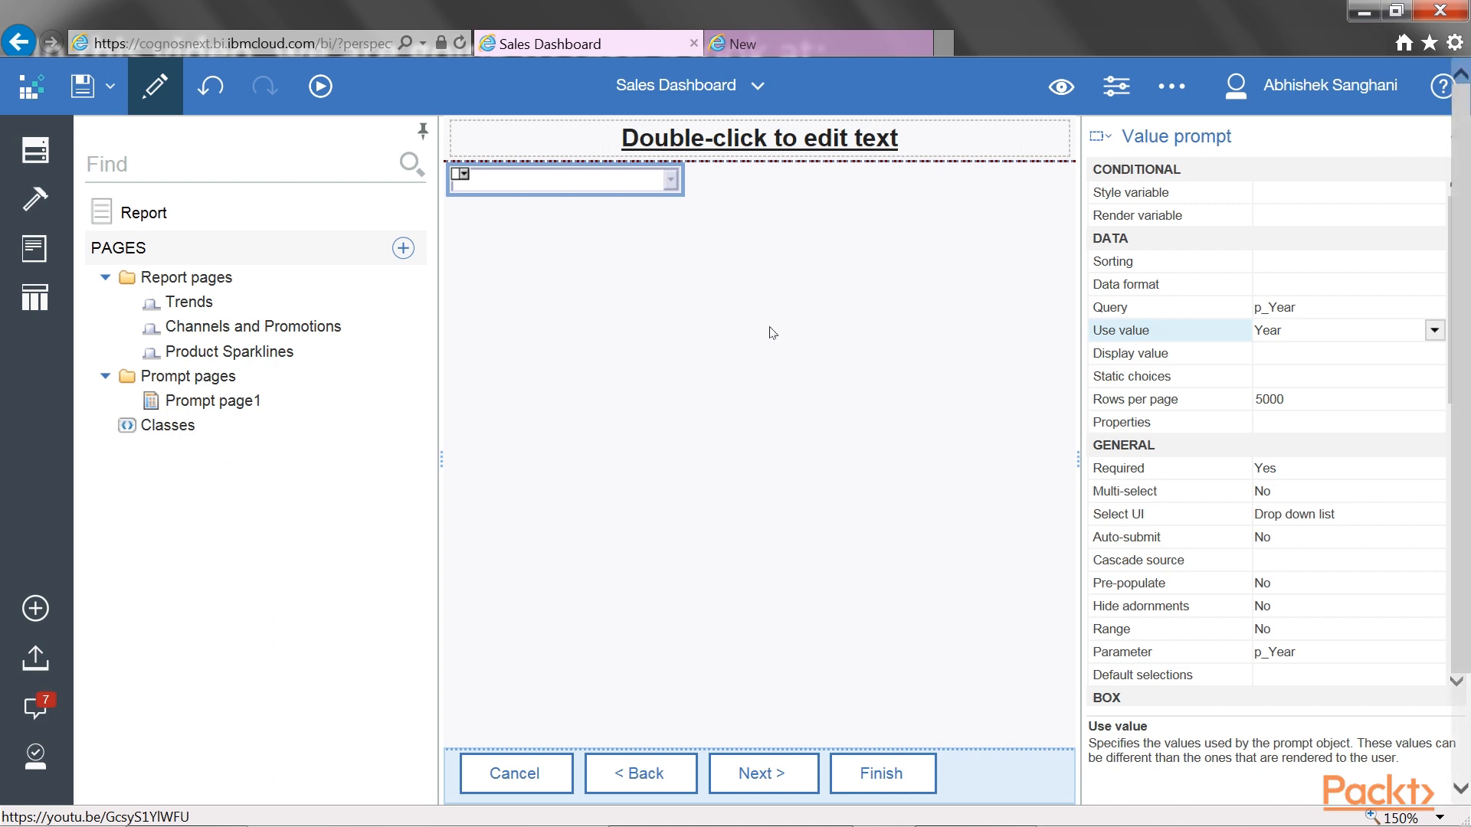
left_click(1156, 376)
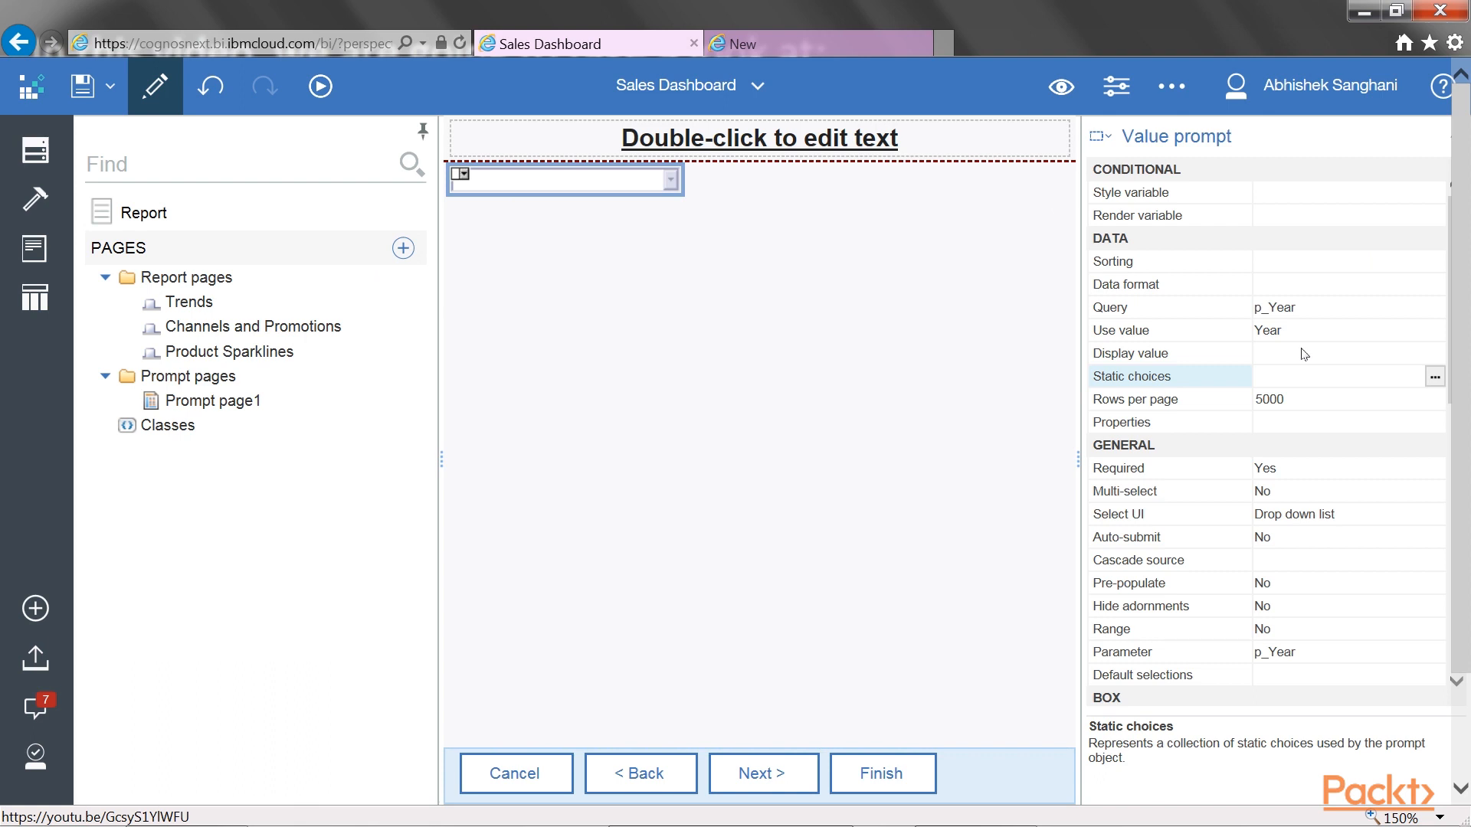
left_click(1434, 376)
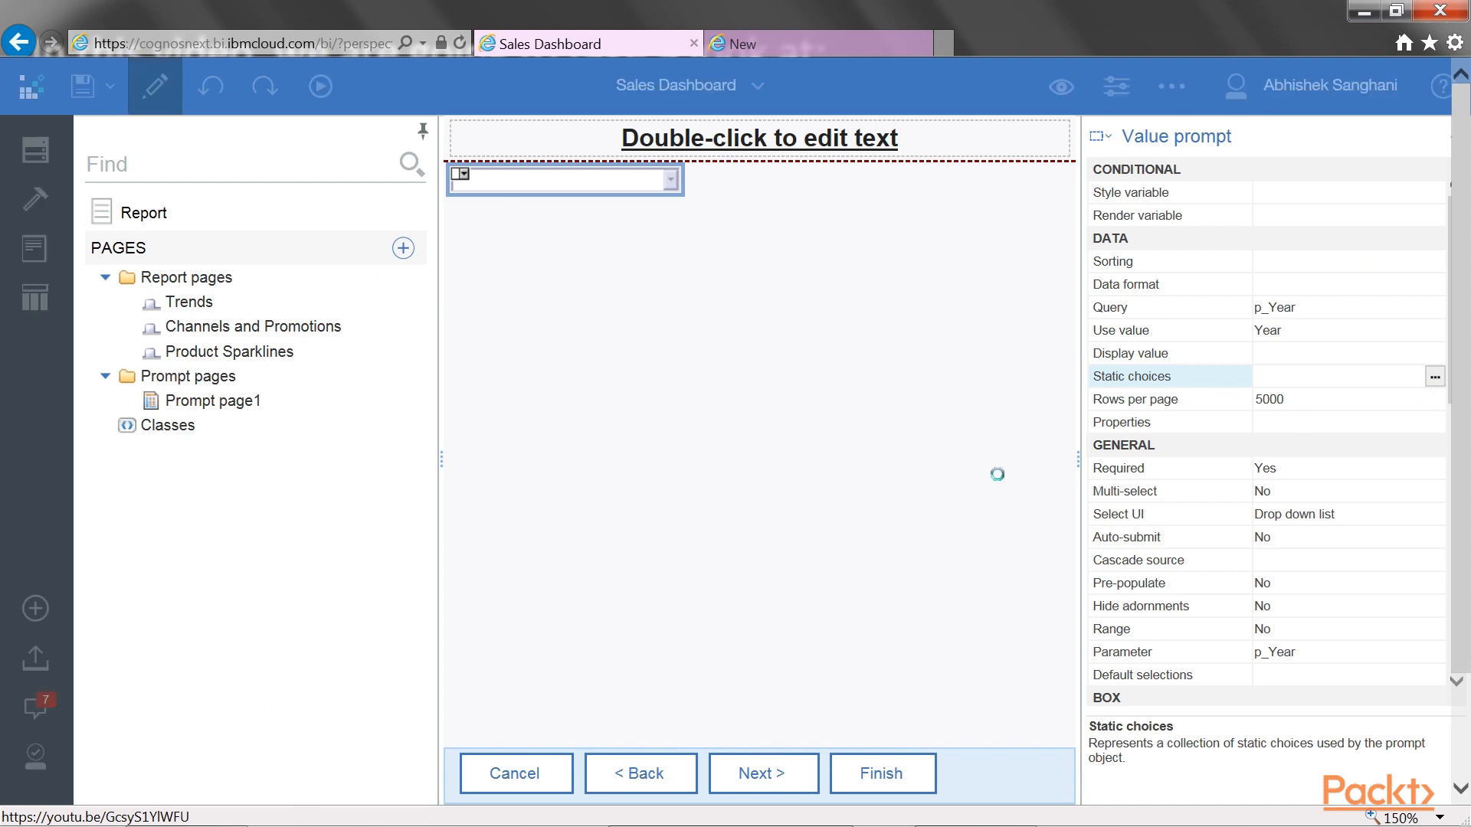
left_click(606, 621)
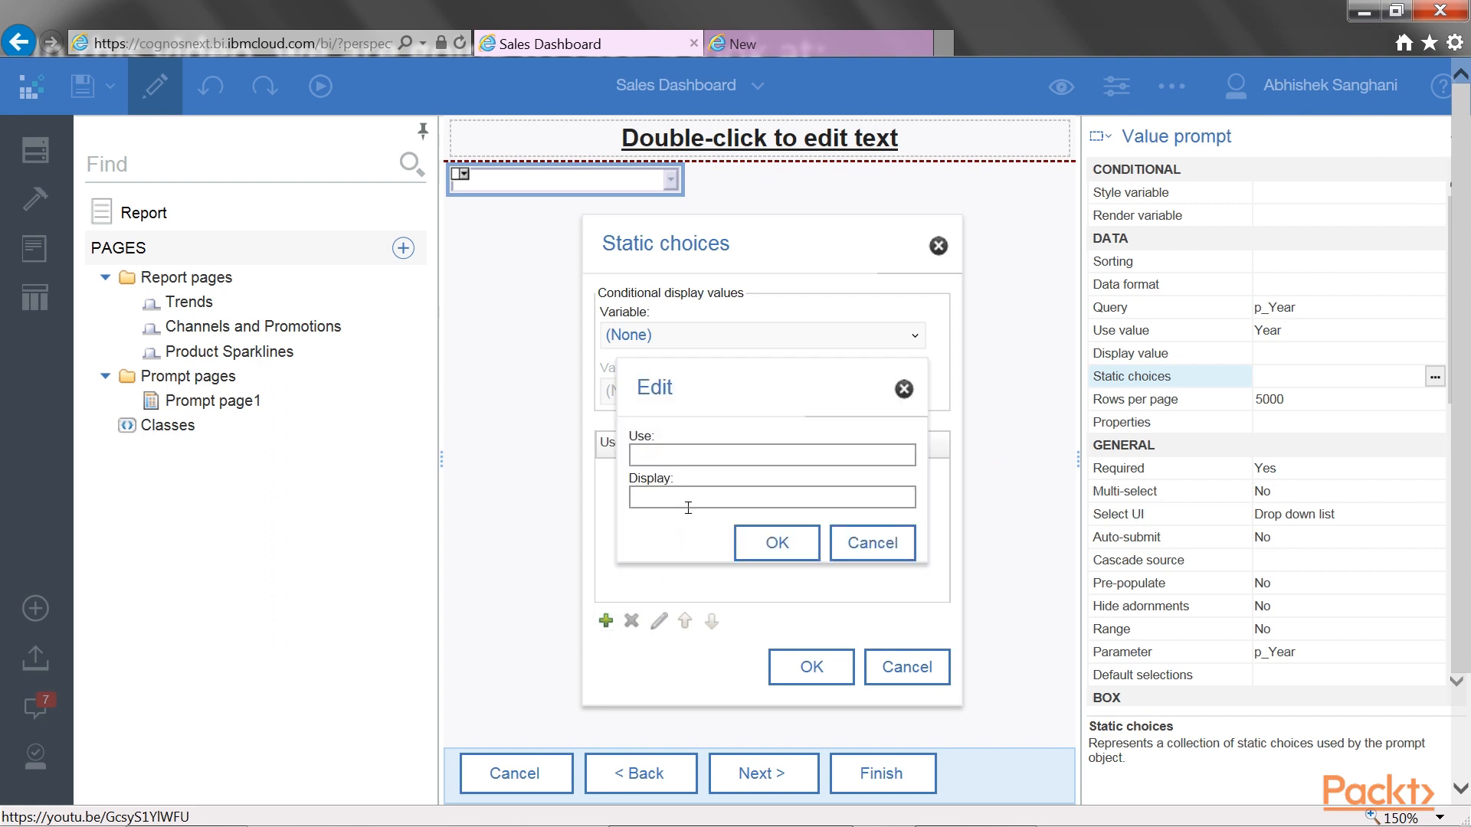
left_click(687, 507)
type("Last Year")
left_click(703, 505)
left_click(703, 469)
left_click(791, 546)
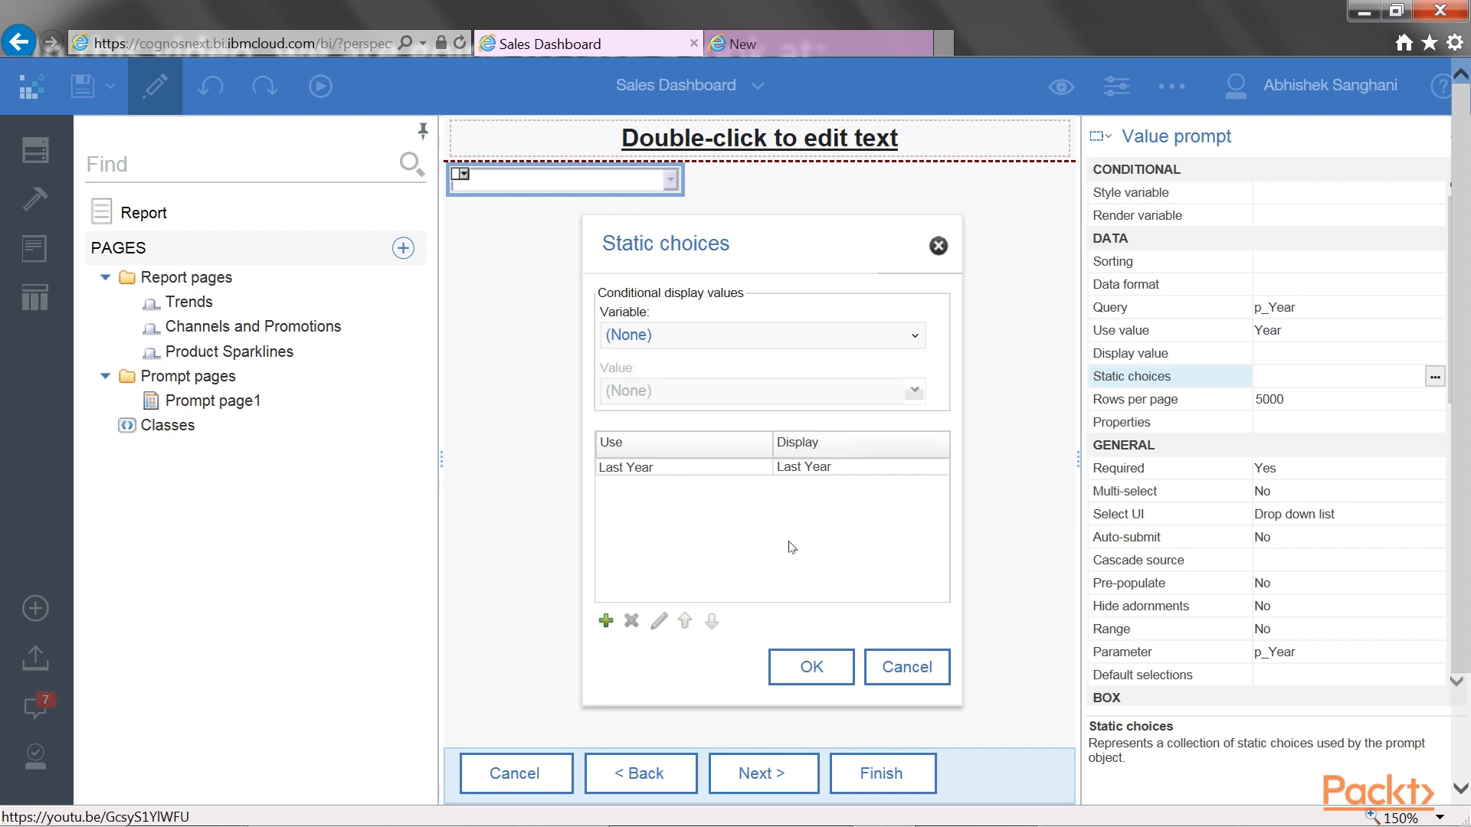
left_click(812, 668)
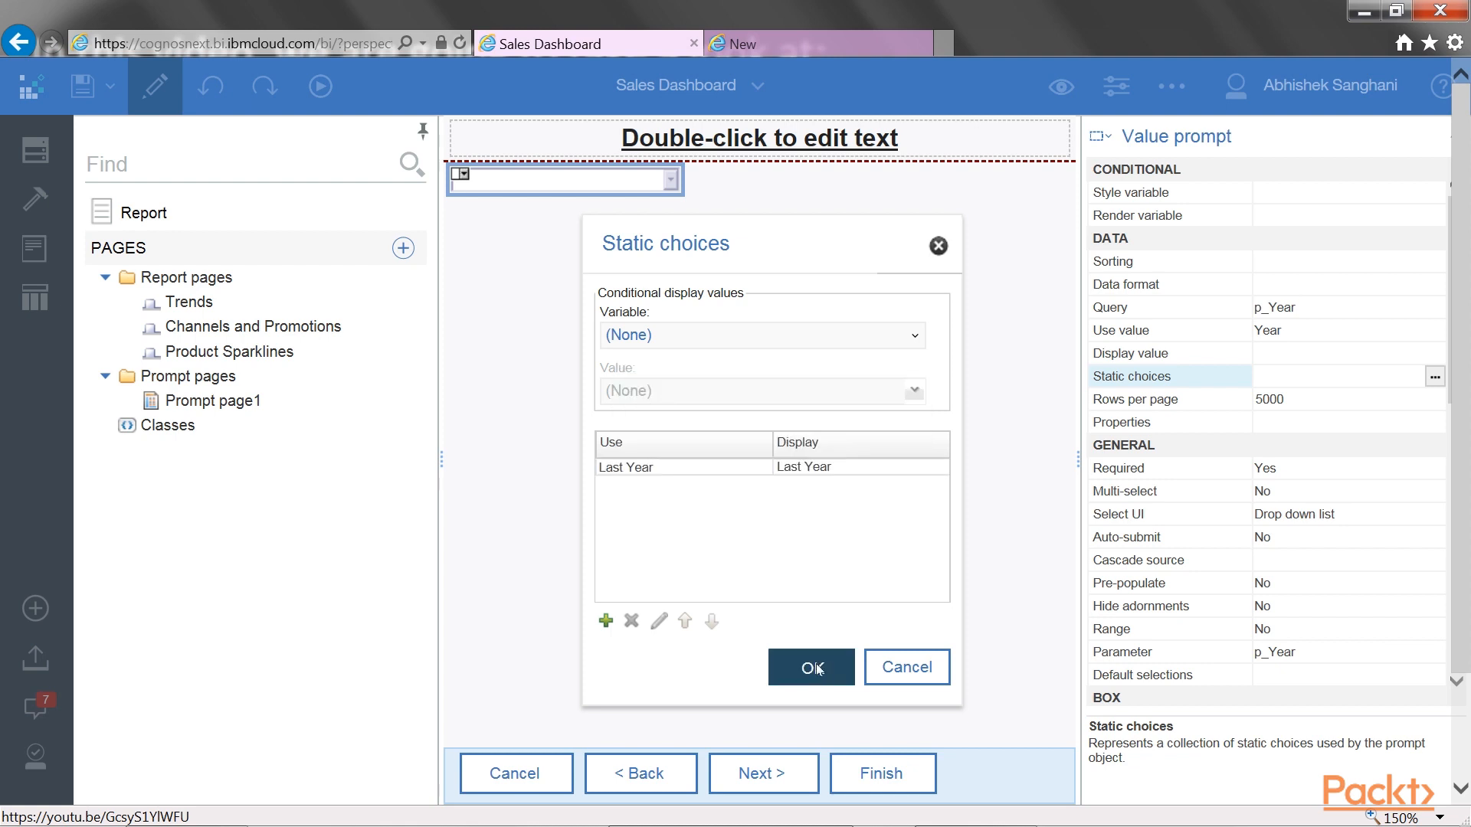
Save the report and run it as HTML again to examine the choices offered by the year prompt
left_click(90, 98)
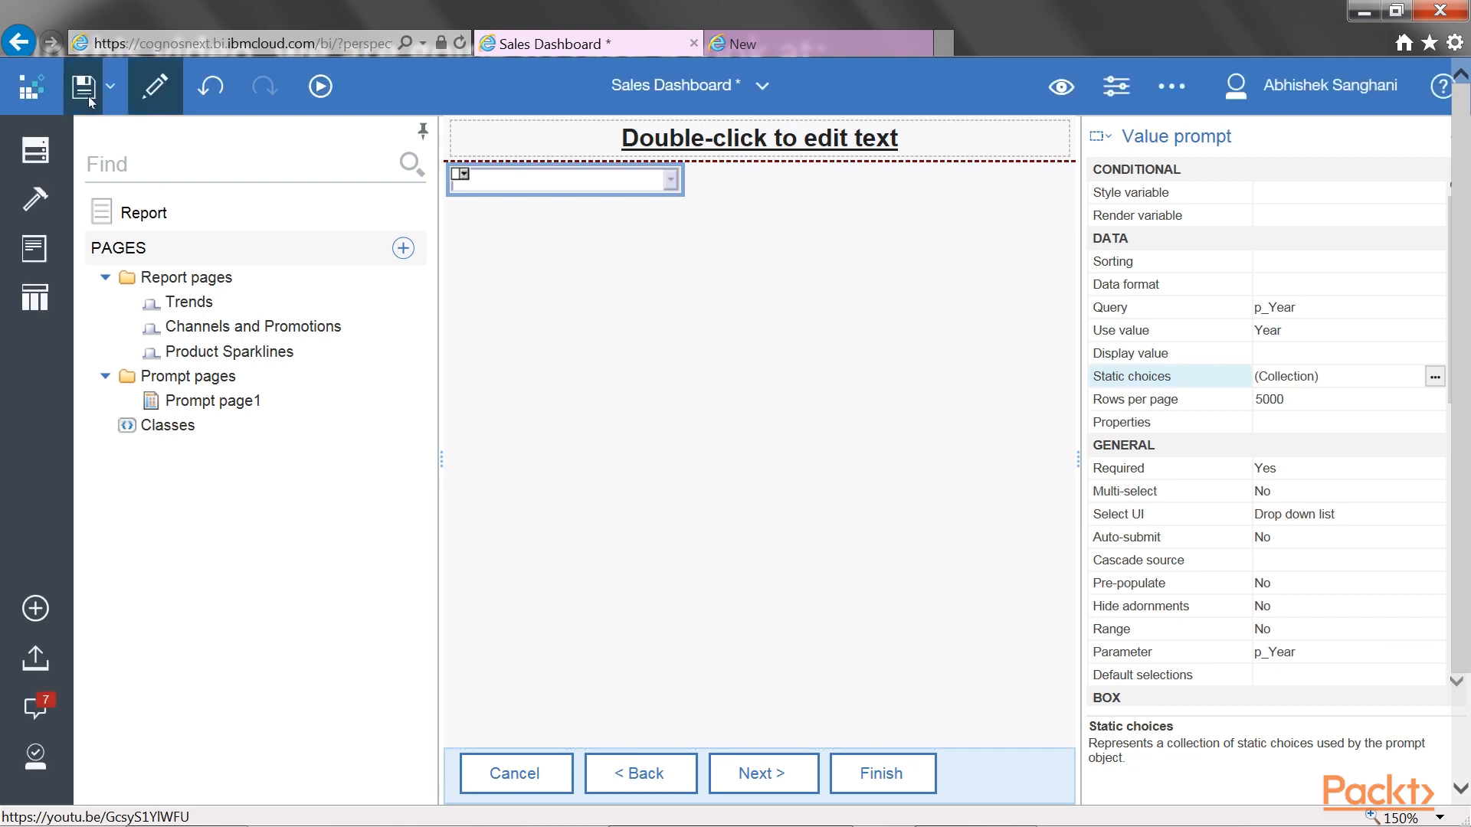
left_click(320, 86)
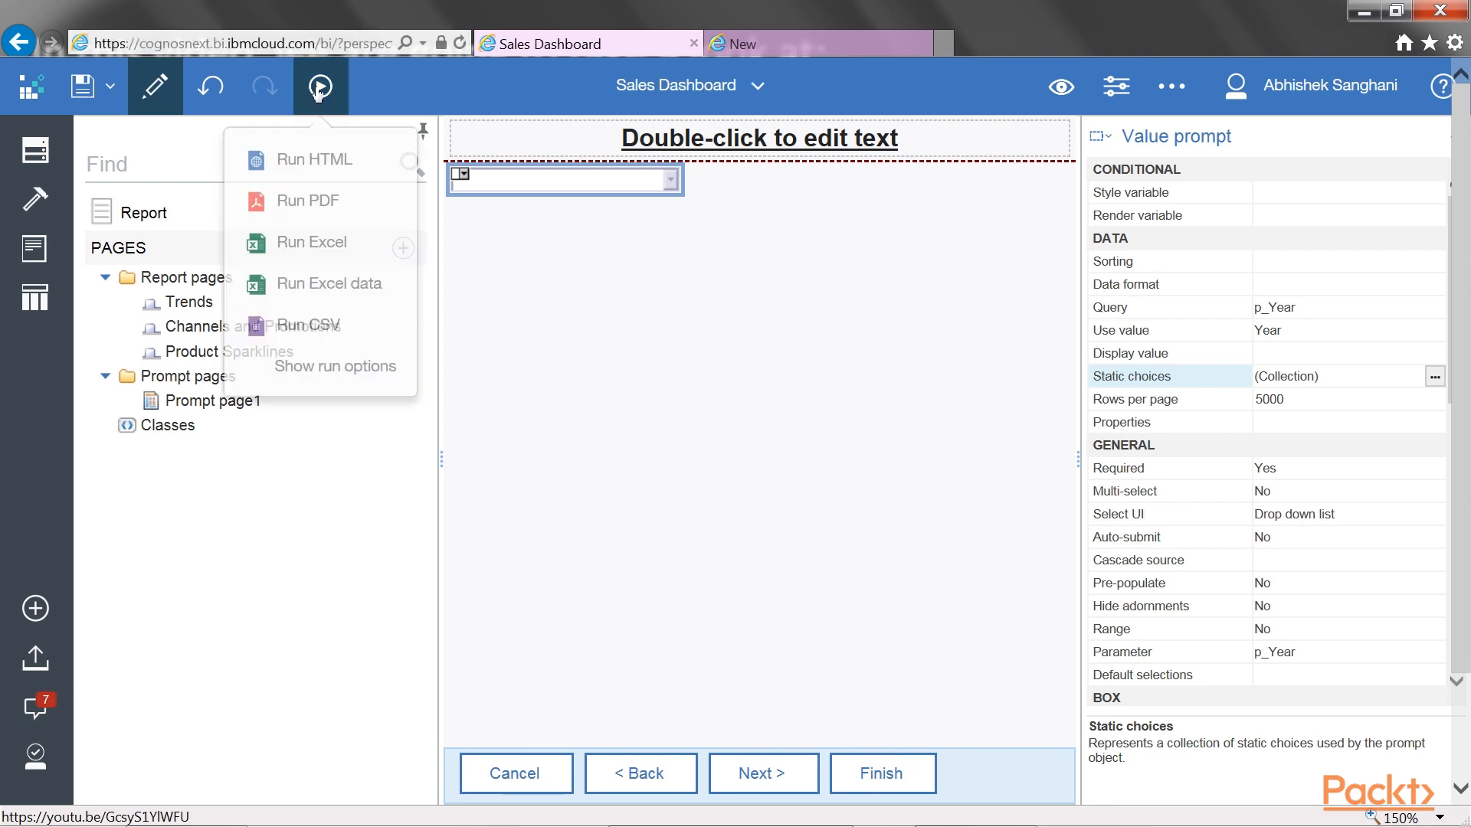
left_click(346, 161)
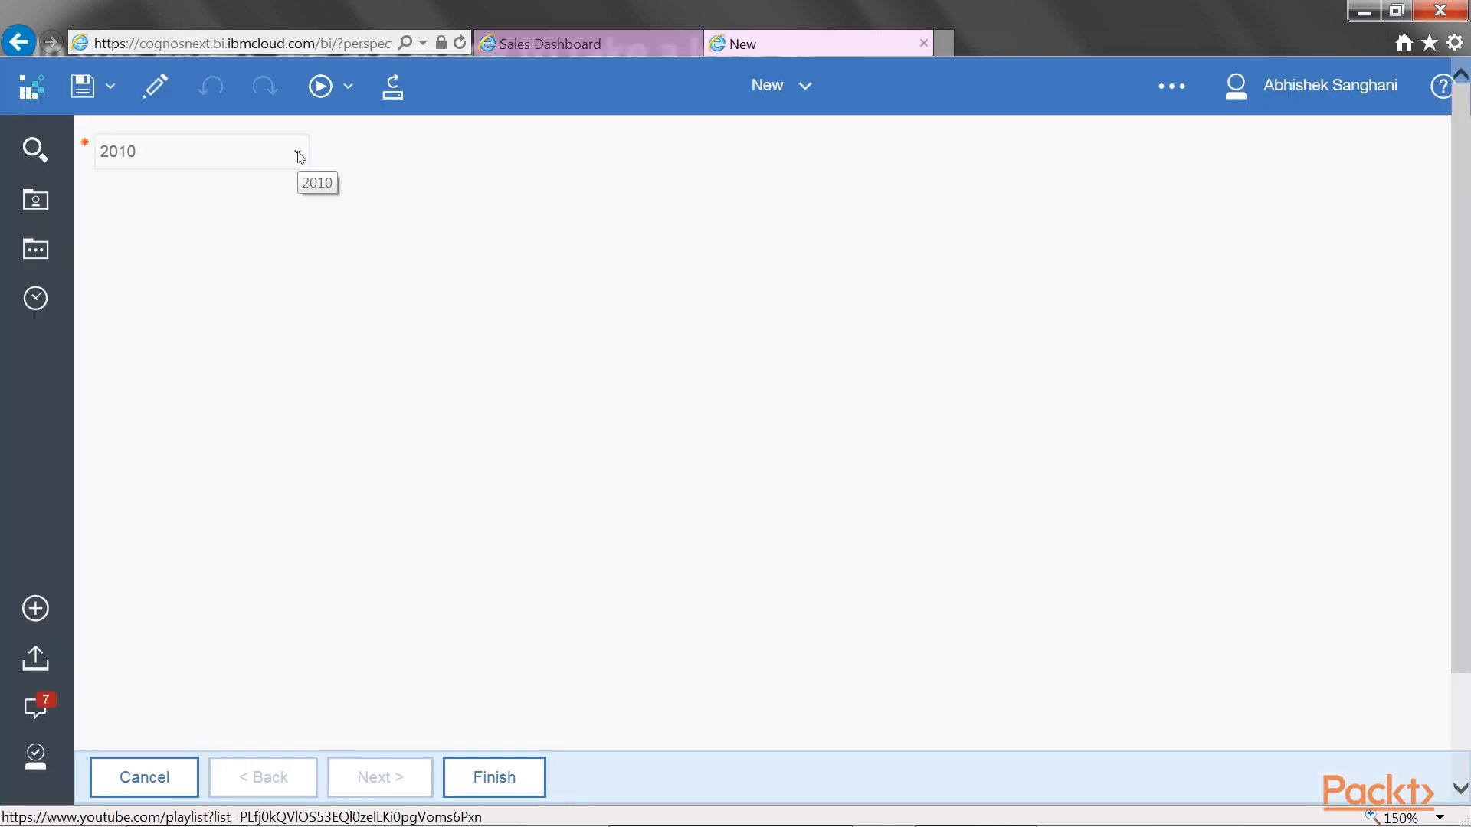
left_click(297, 155)
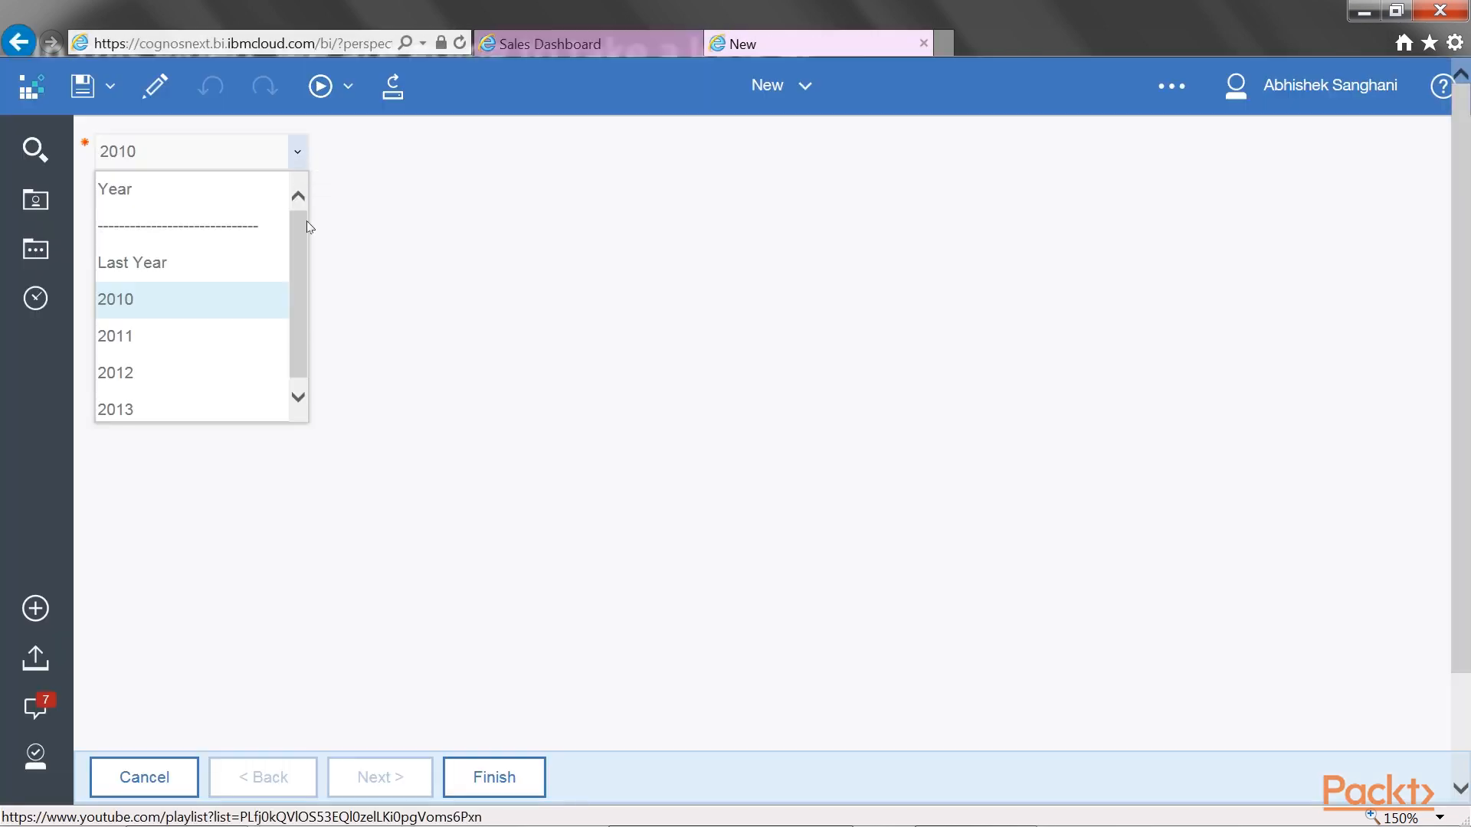
Review the choices in the running year prompt and the value prompt's static choices in the Sales Dashboard report, leaving them as they are
left_click_drag(302, 245, 308, 283)
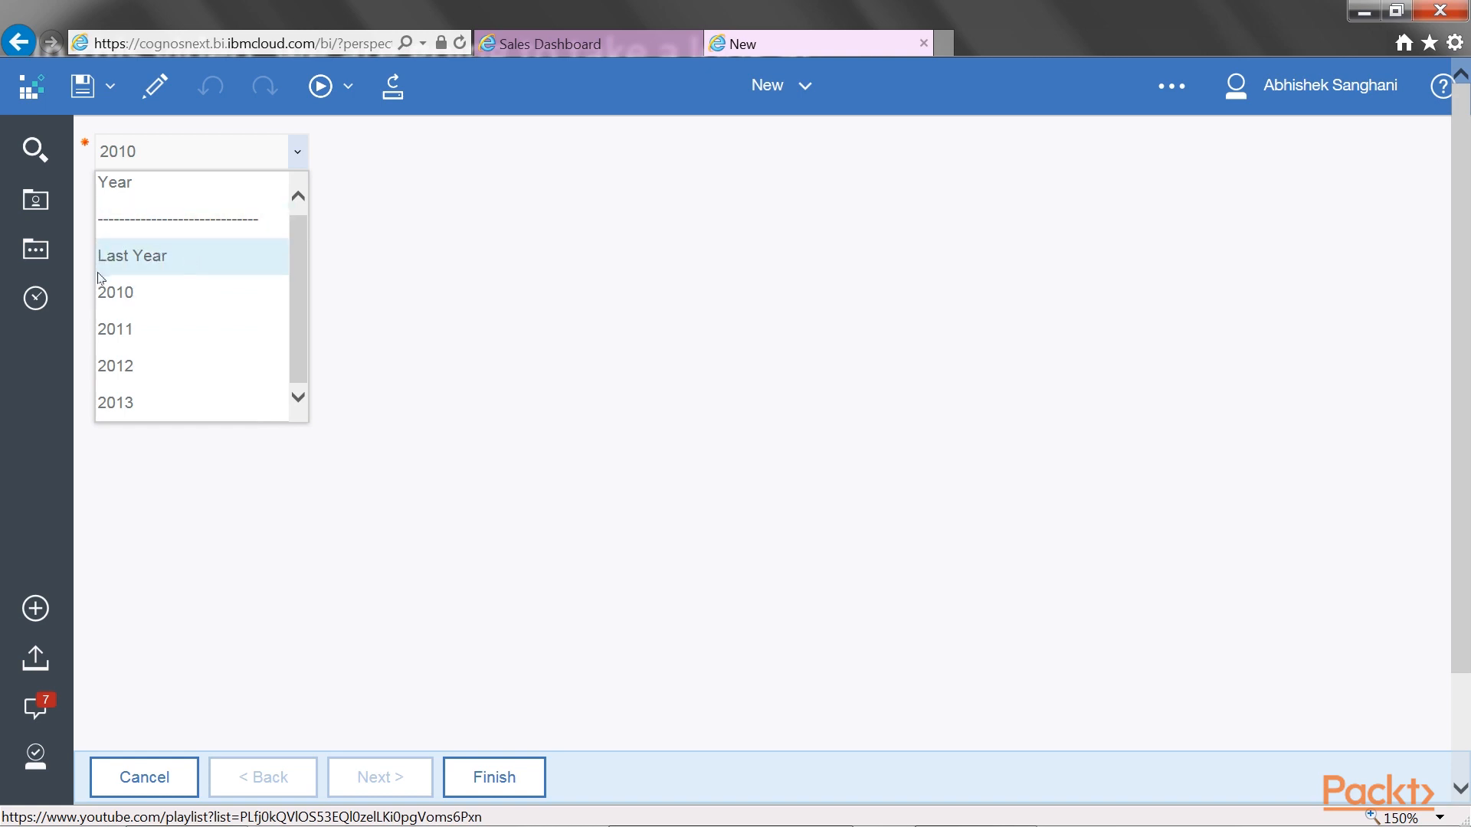
left_click(580, 43)
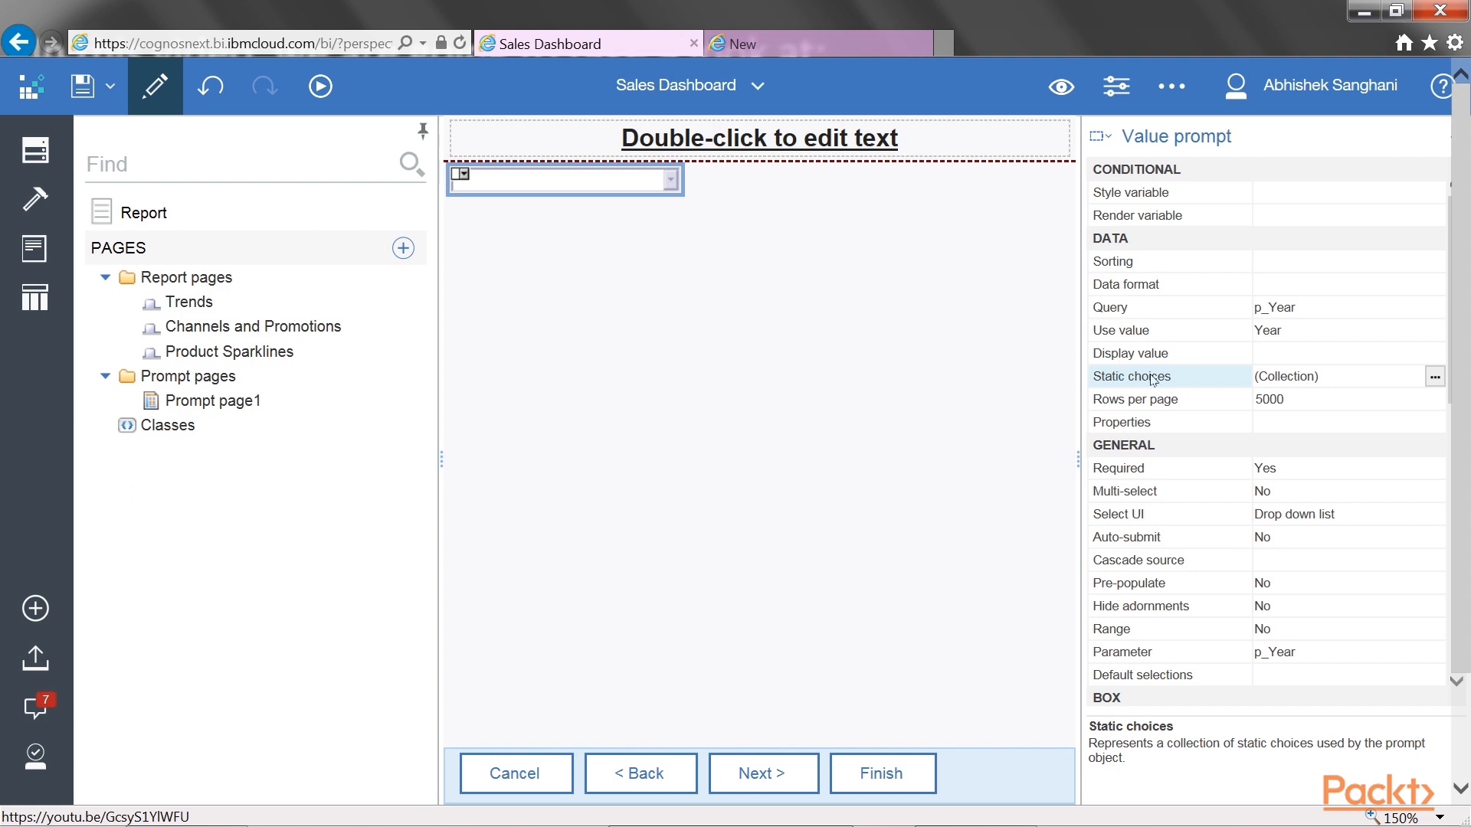
left_click(1432, 378)
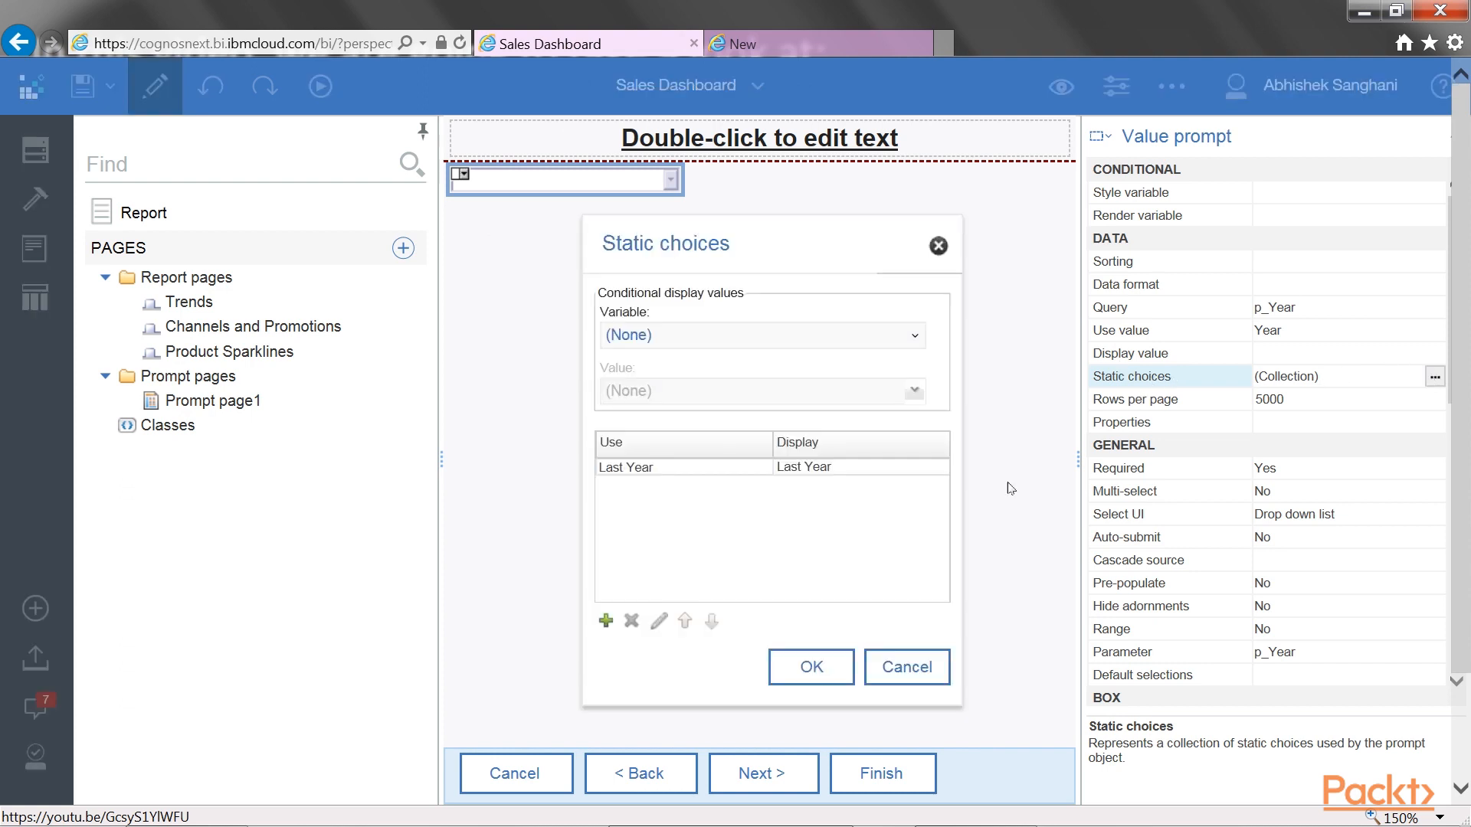
left_click(670, 468)
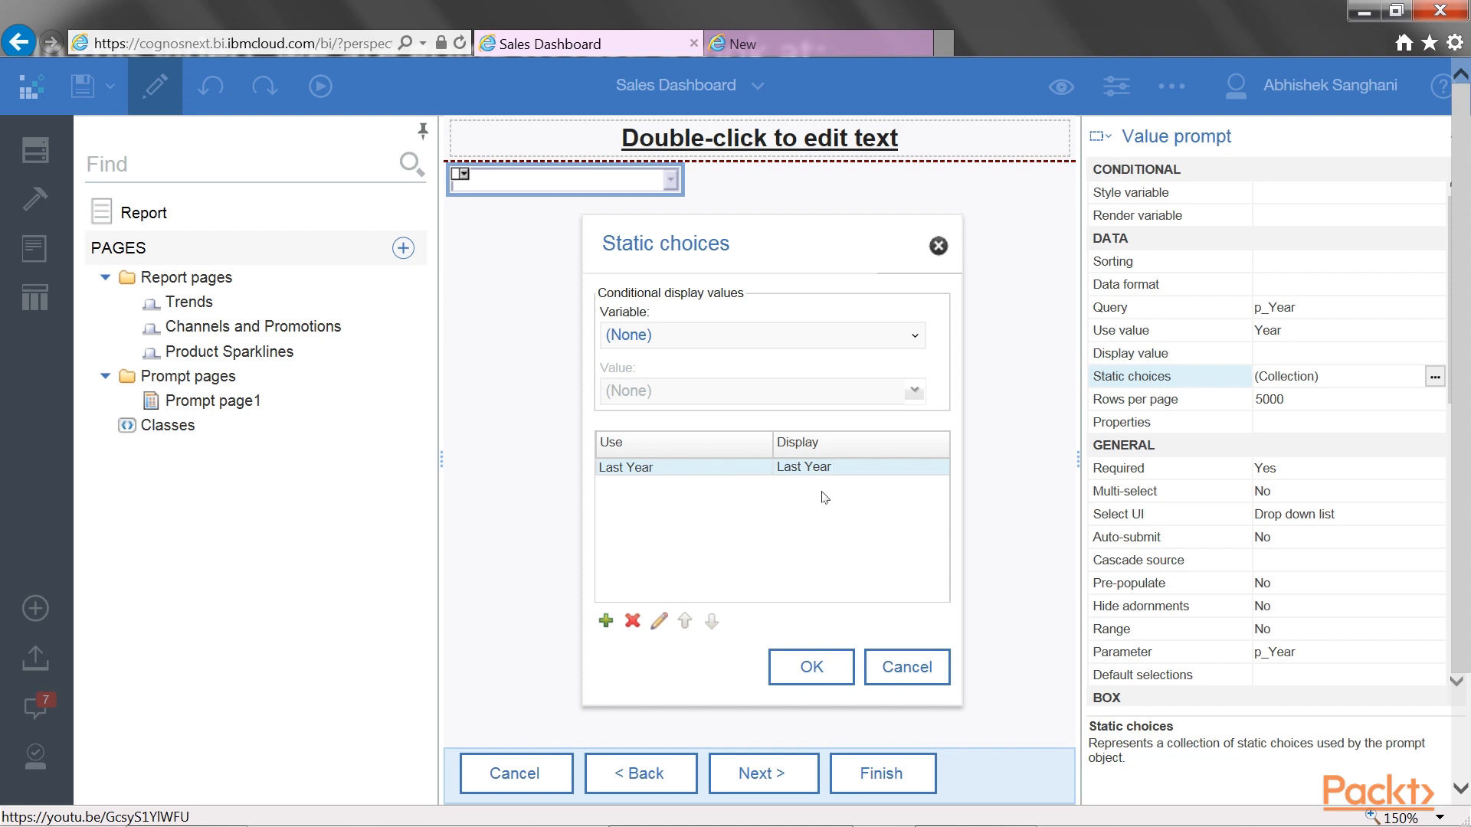
left_click(904, 665)
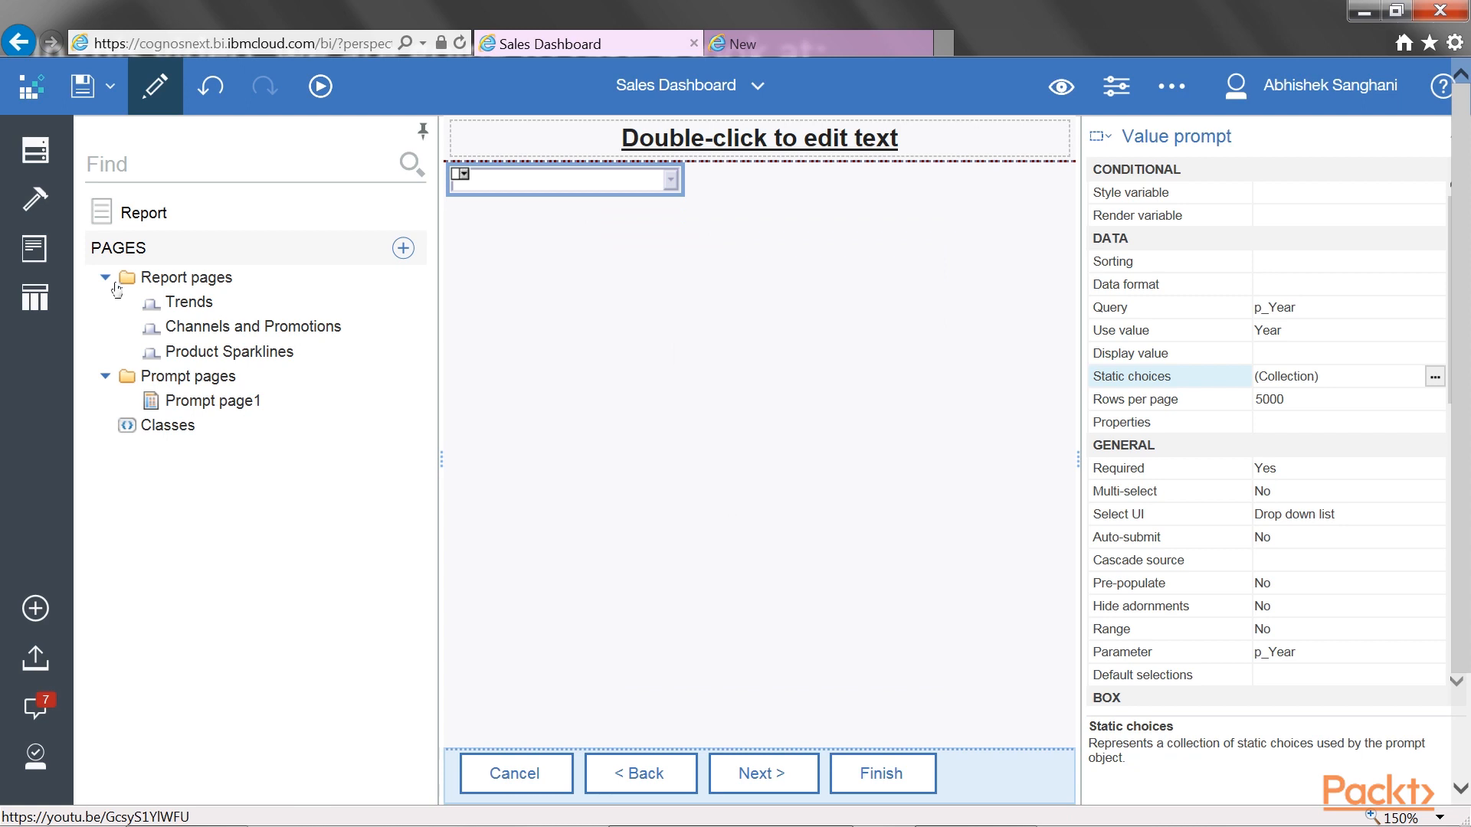
Add a data item named Display Values to the p_Year query
left_click(32, 298)
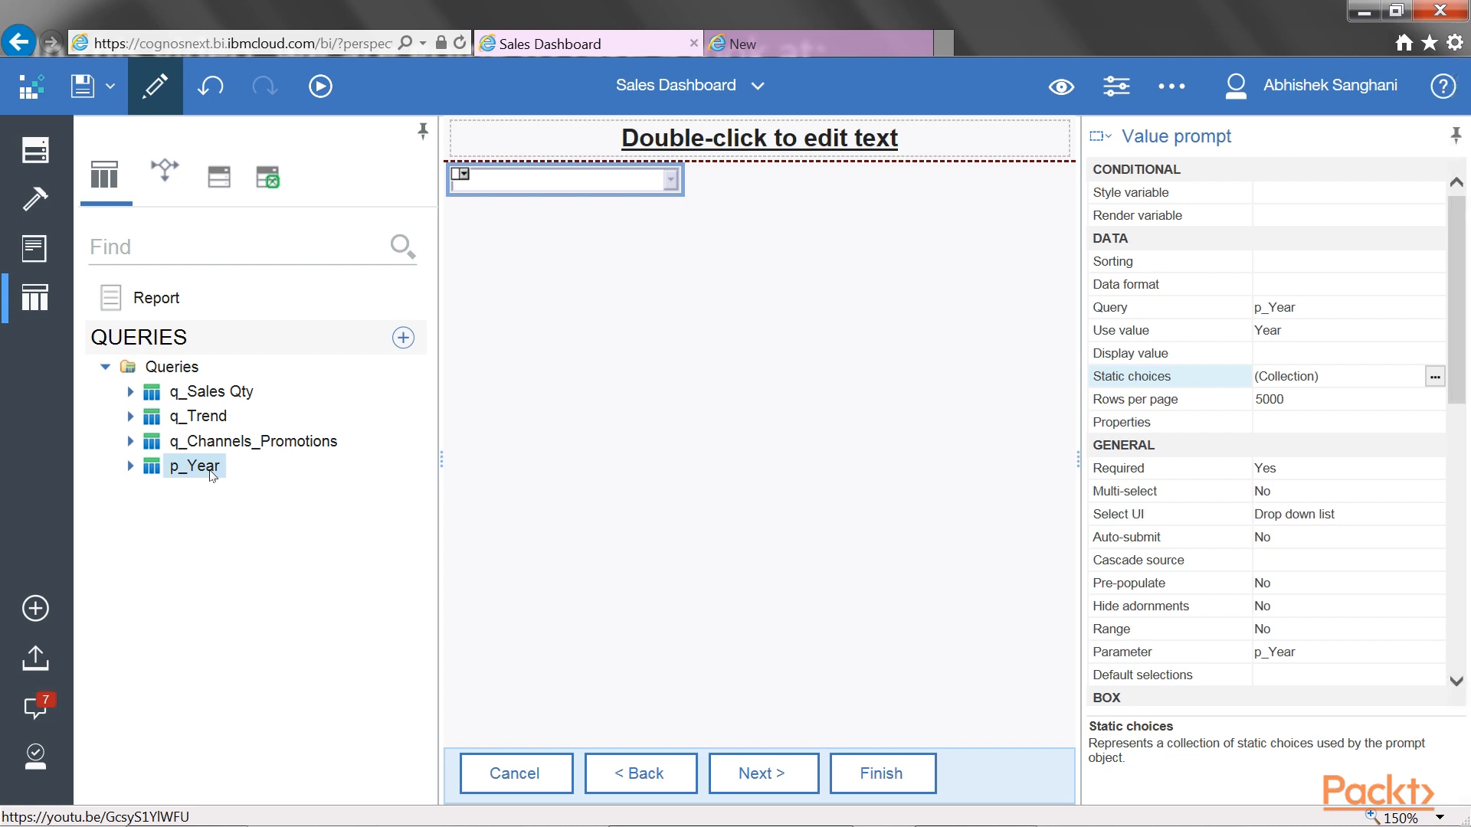
double_click(212, 472)
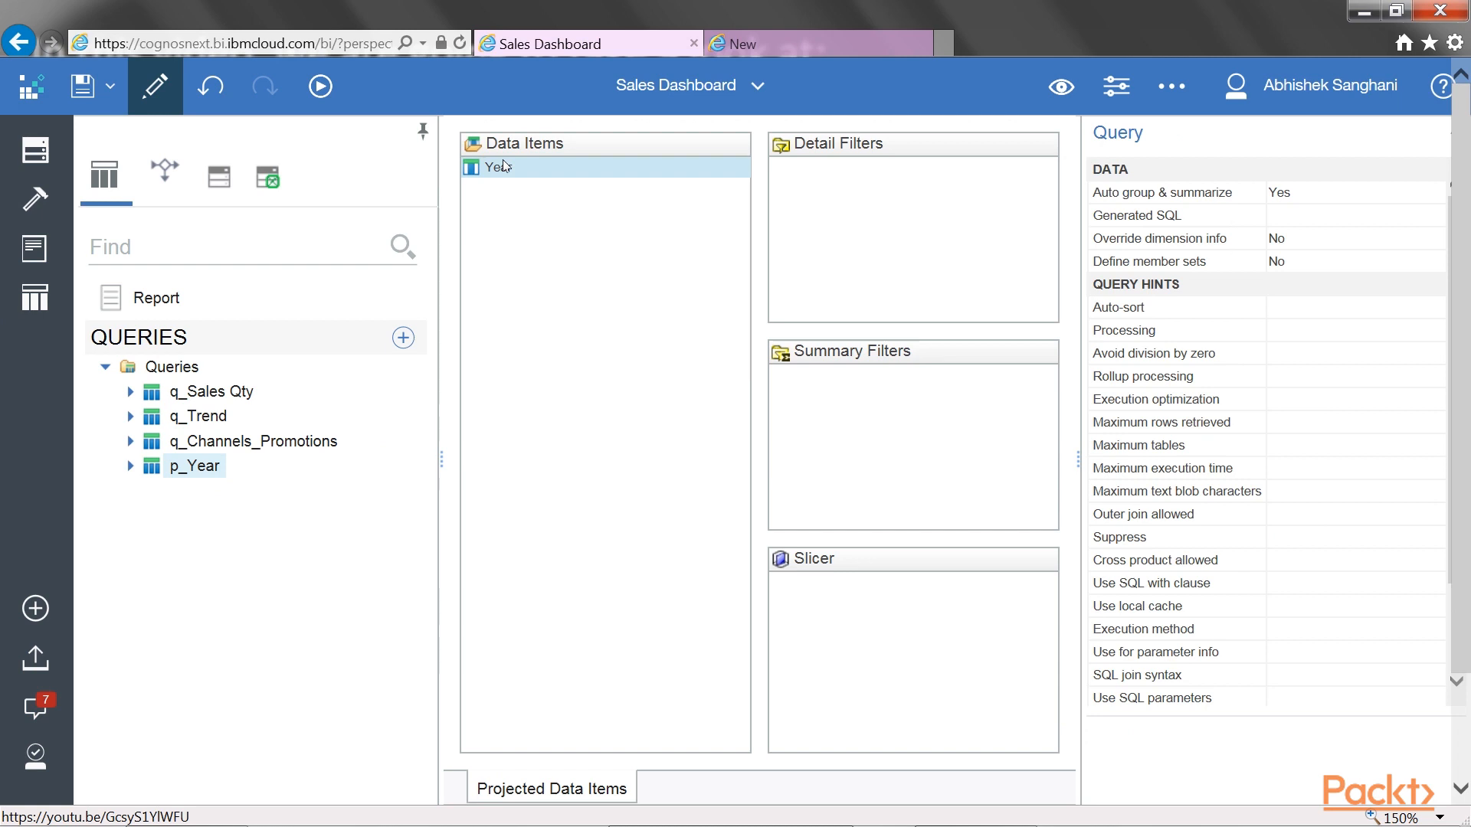
left_click(36, 200)
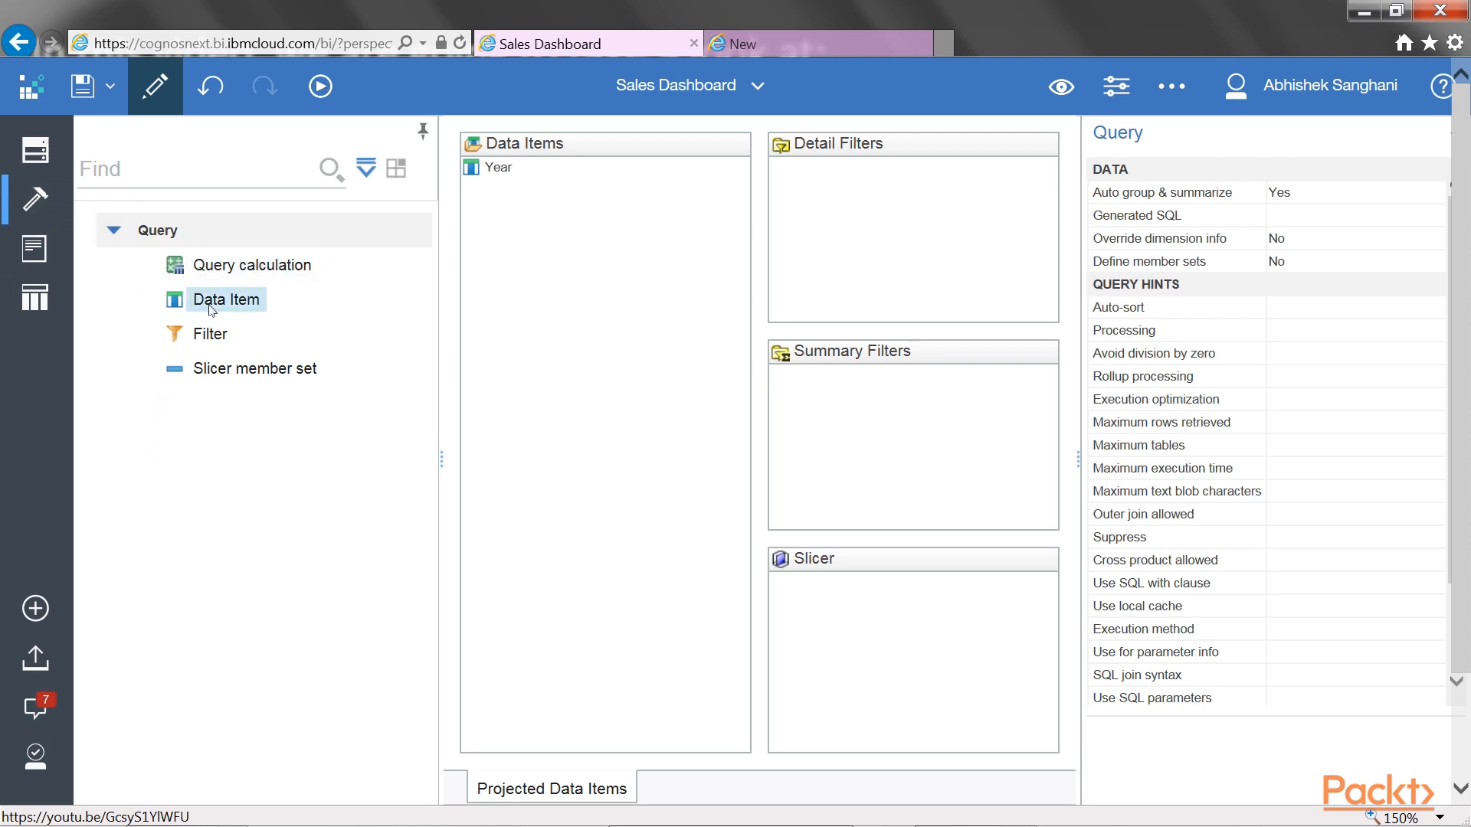
left_click_drag(212, 309, 567, 240)
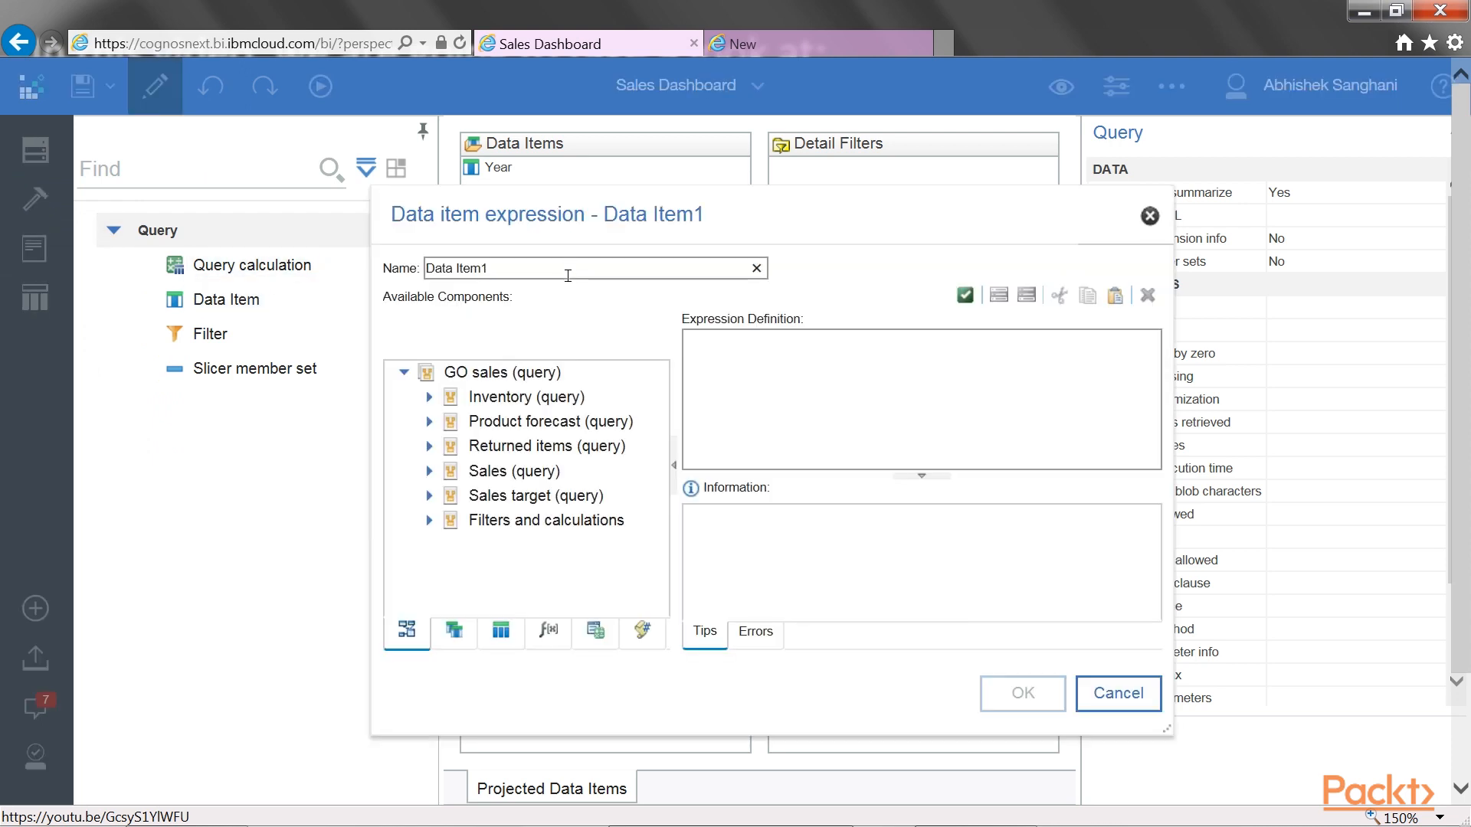
triple_click(568, 275)
type("Displaye")
key("BackSpace")
type("Values")
Define the Display Values expression as 'Year ' + [Year] using the query's Year item, and accept it
left_click(456, 634)
left_click(712, 353)
type("'Ye")
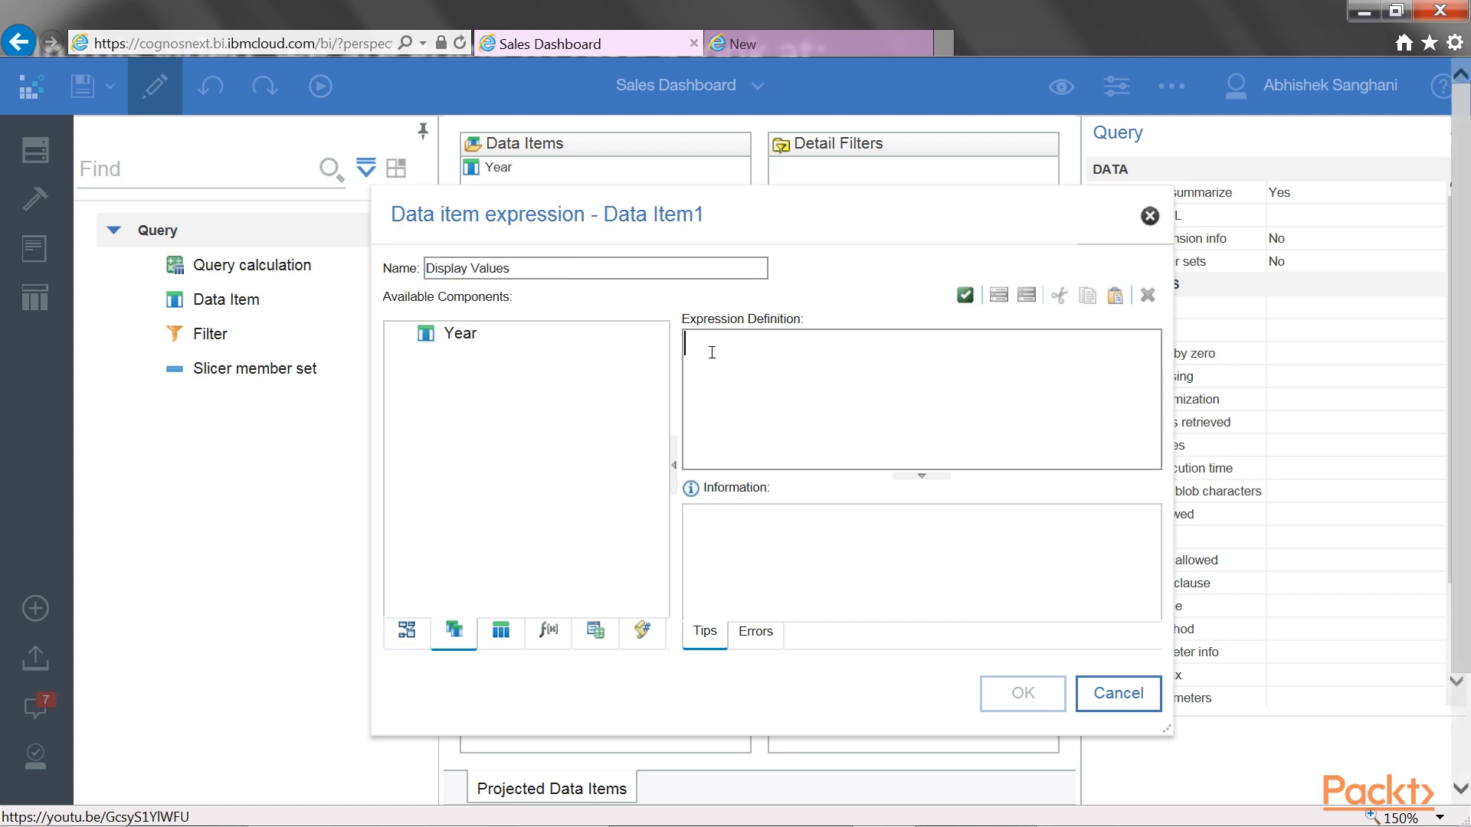
type("ar")
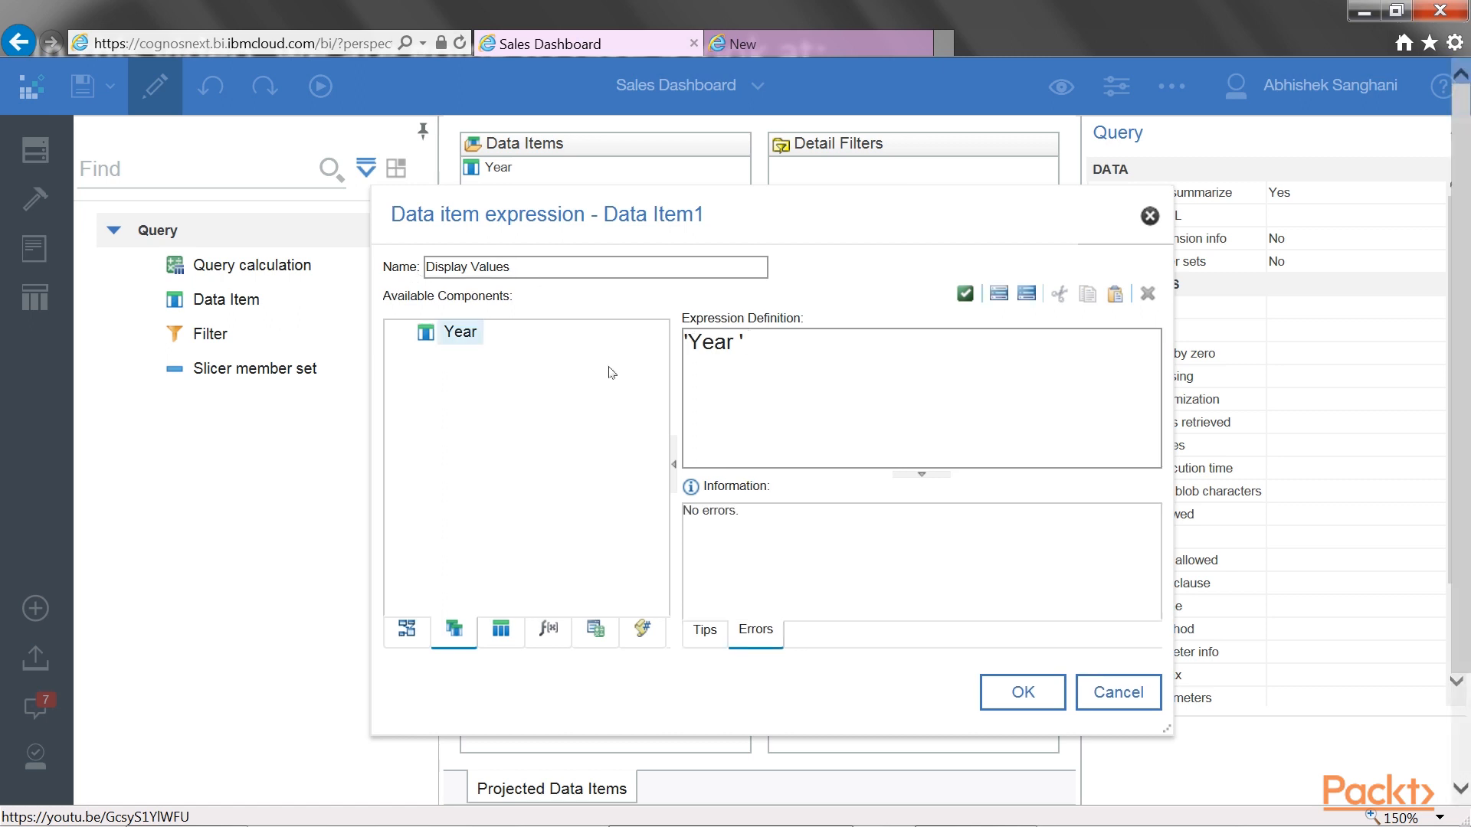
left_click_drag(684, 345, 756, 346)
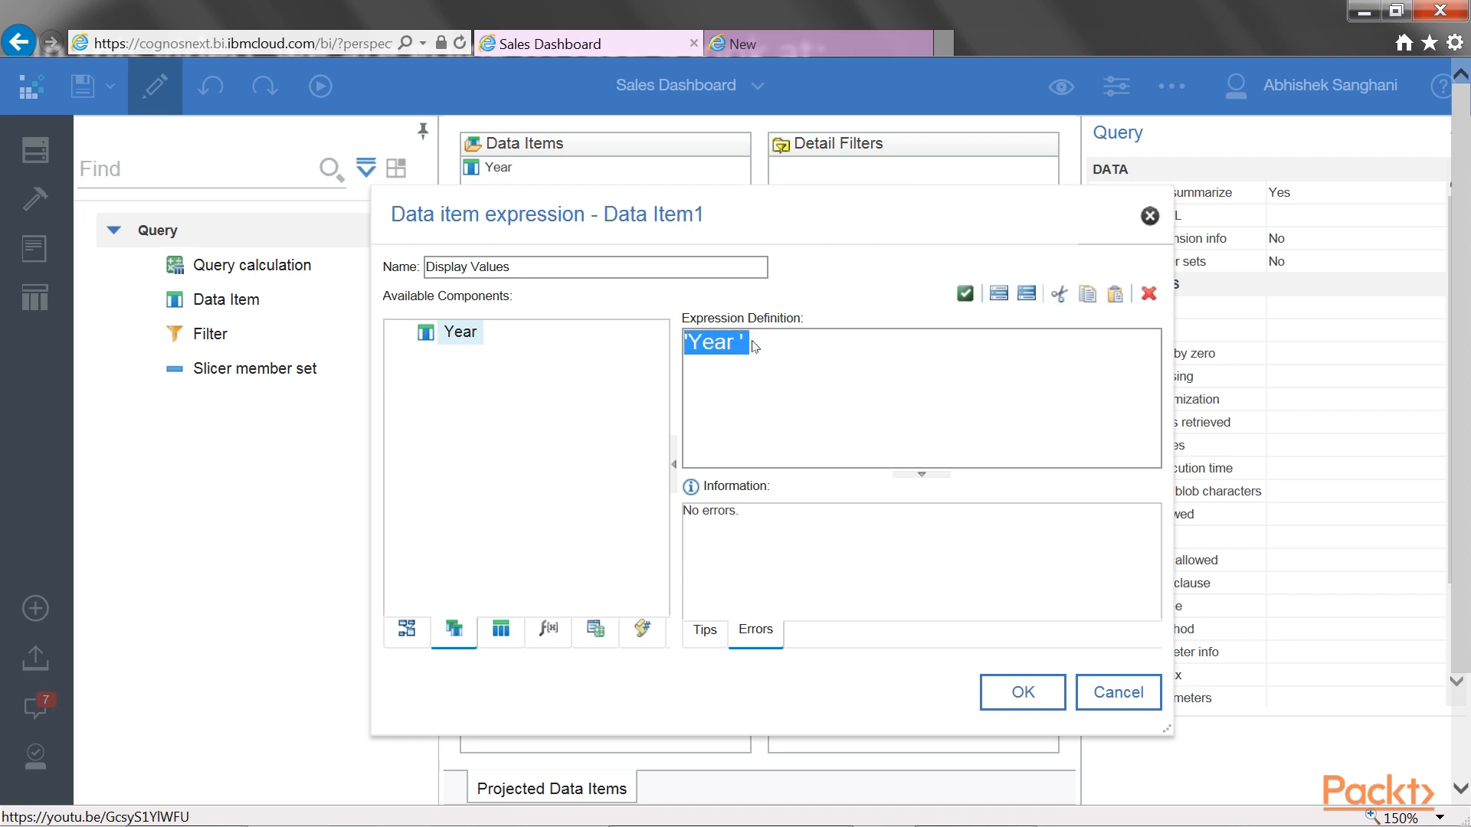
left_click(755, 346)
type("+")
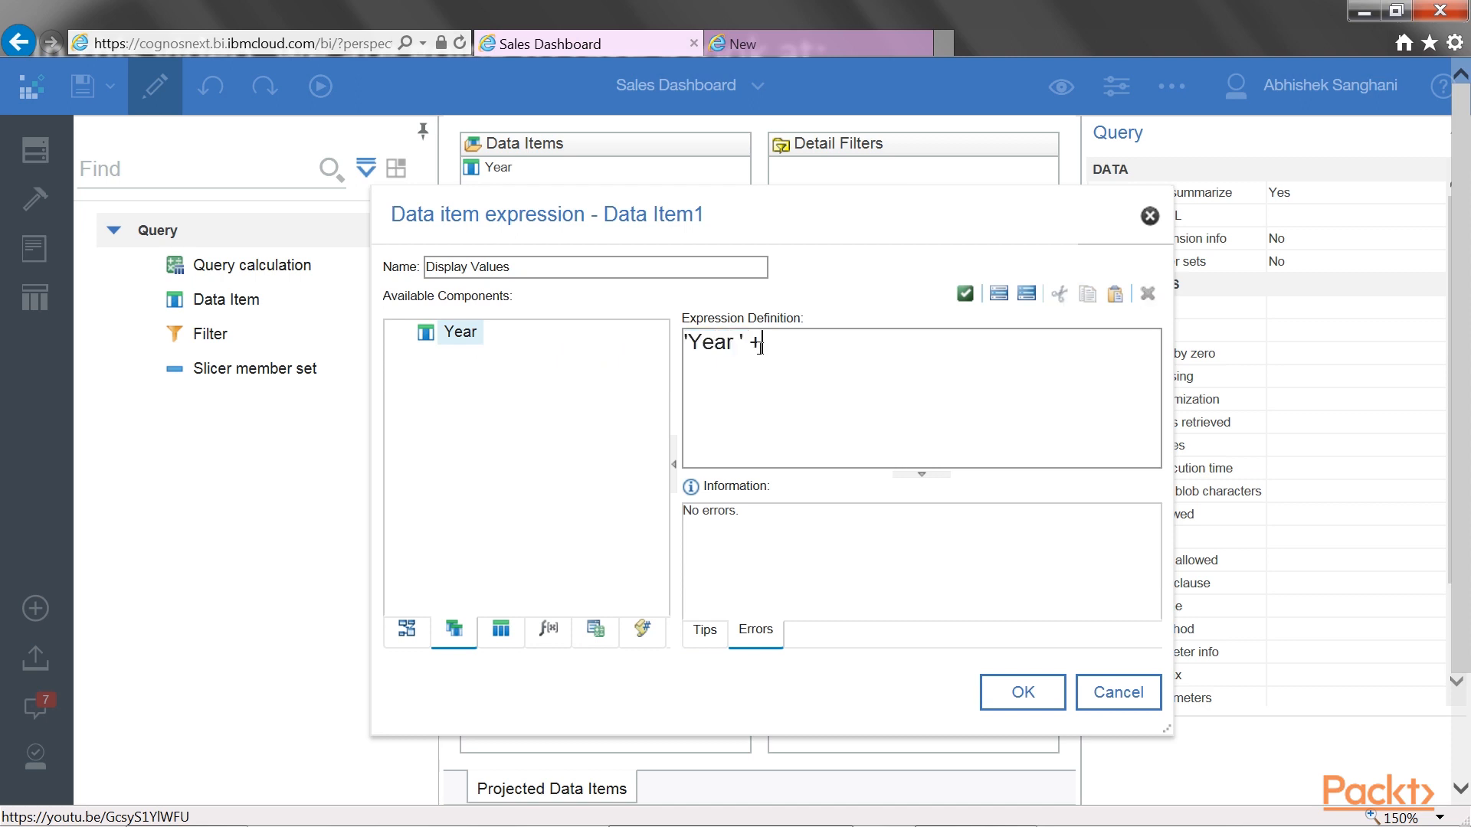
left_click_drag(462, 334, 847, 374)
left_click(1021, 691)
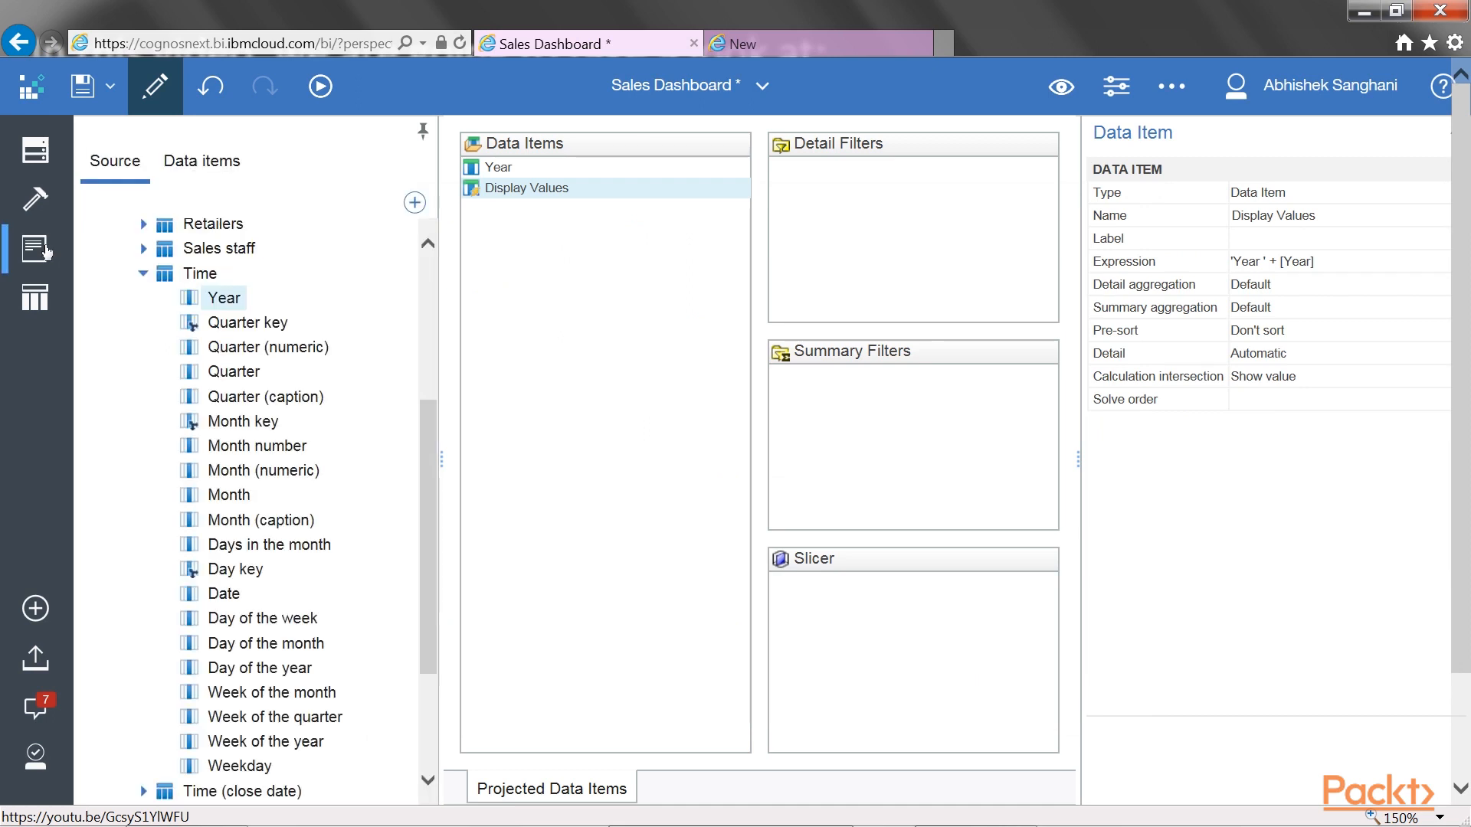
On Prompt page1, set the year value prompt's display value to Display Values
left_click(42, 246)
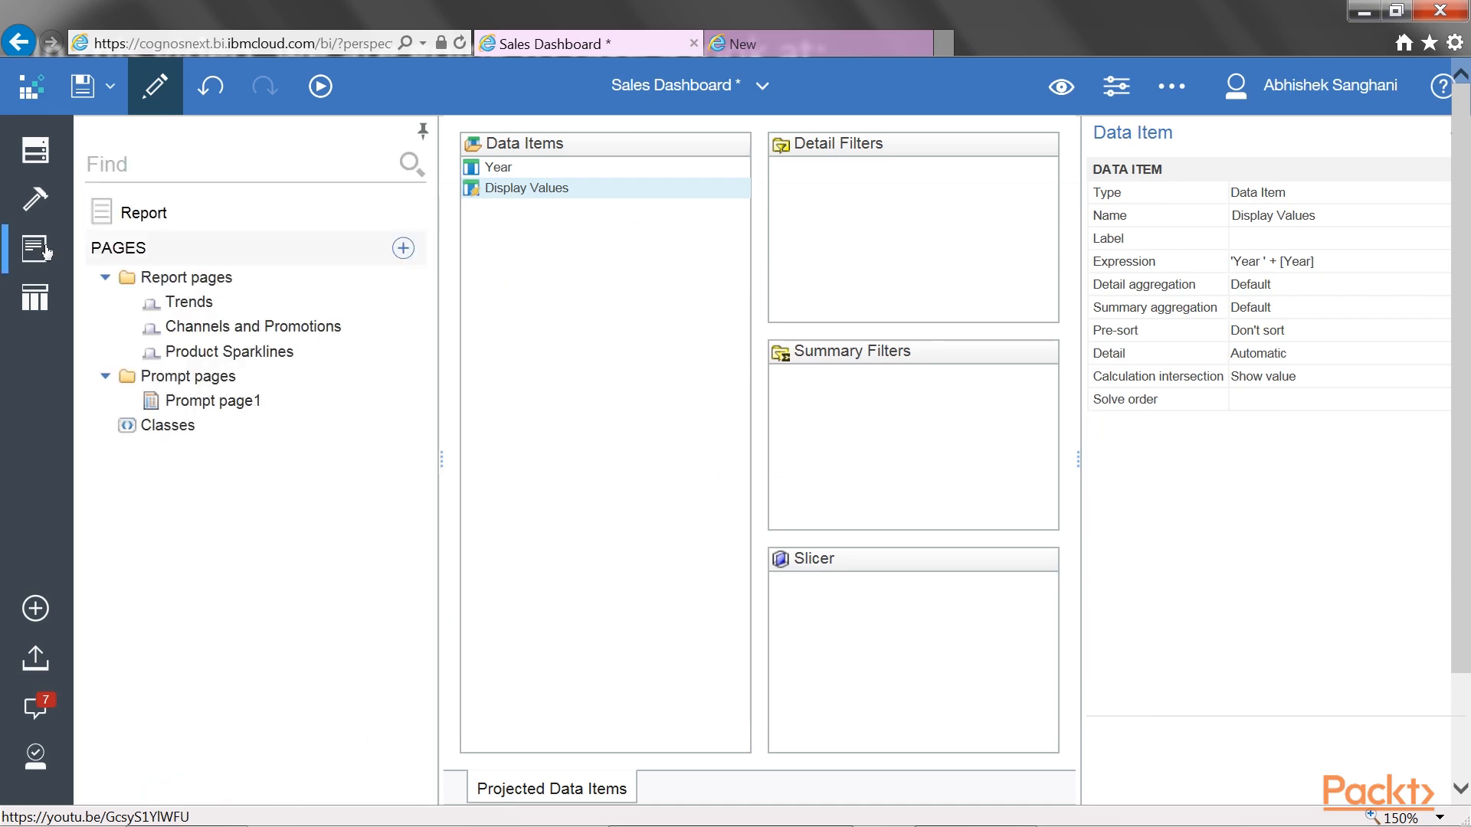
left_click(231, 412)
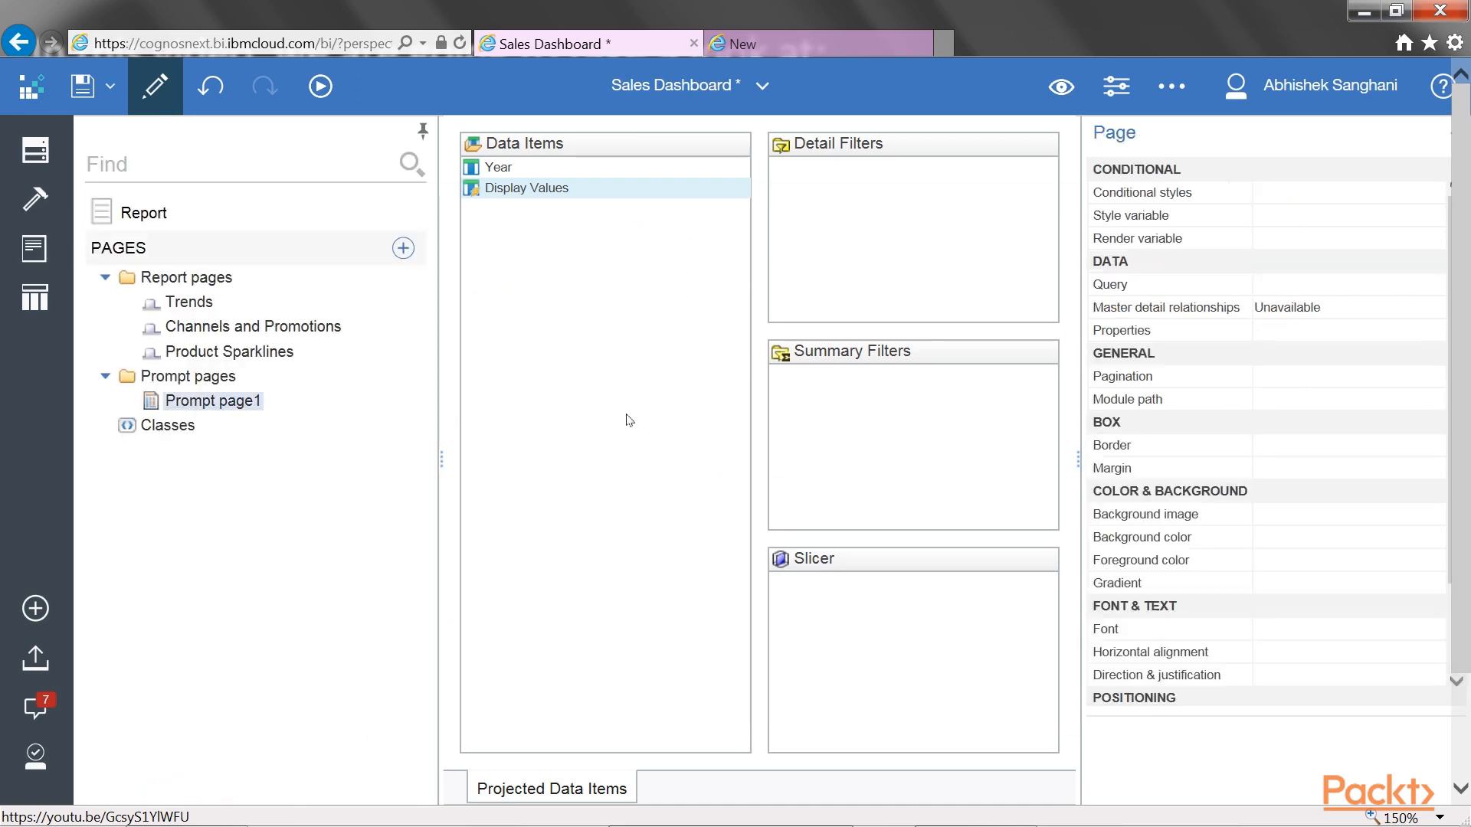
left_click(574, 181)
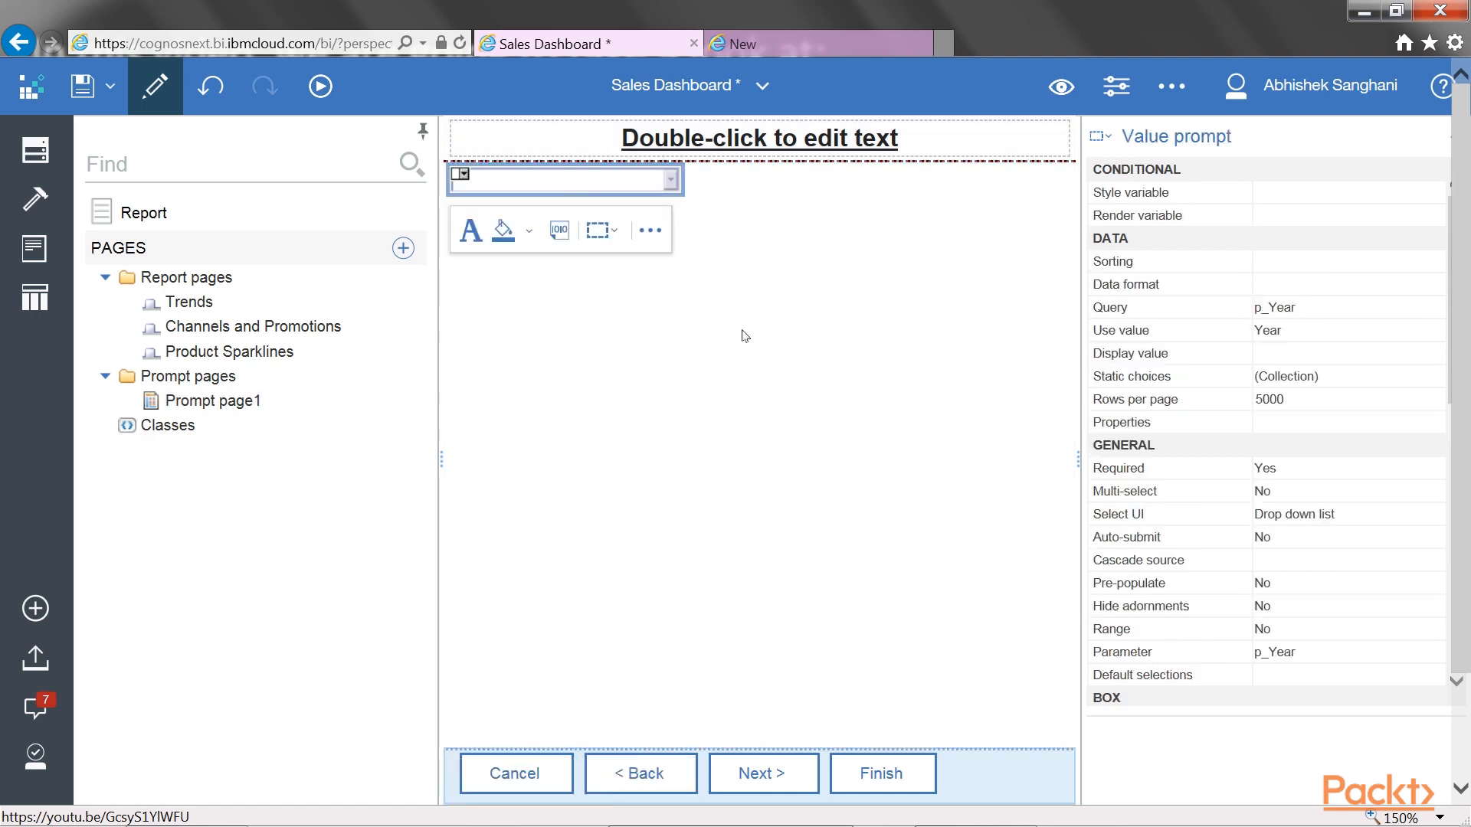
left_click(1168, 357)
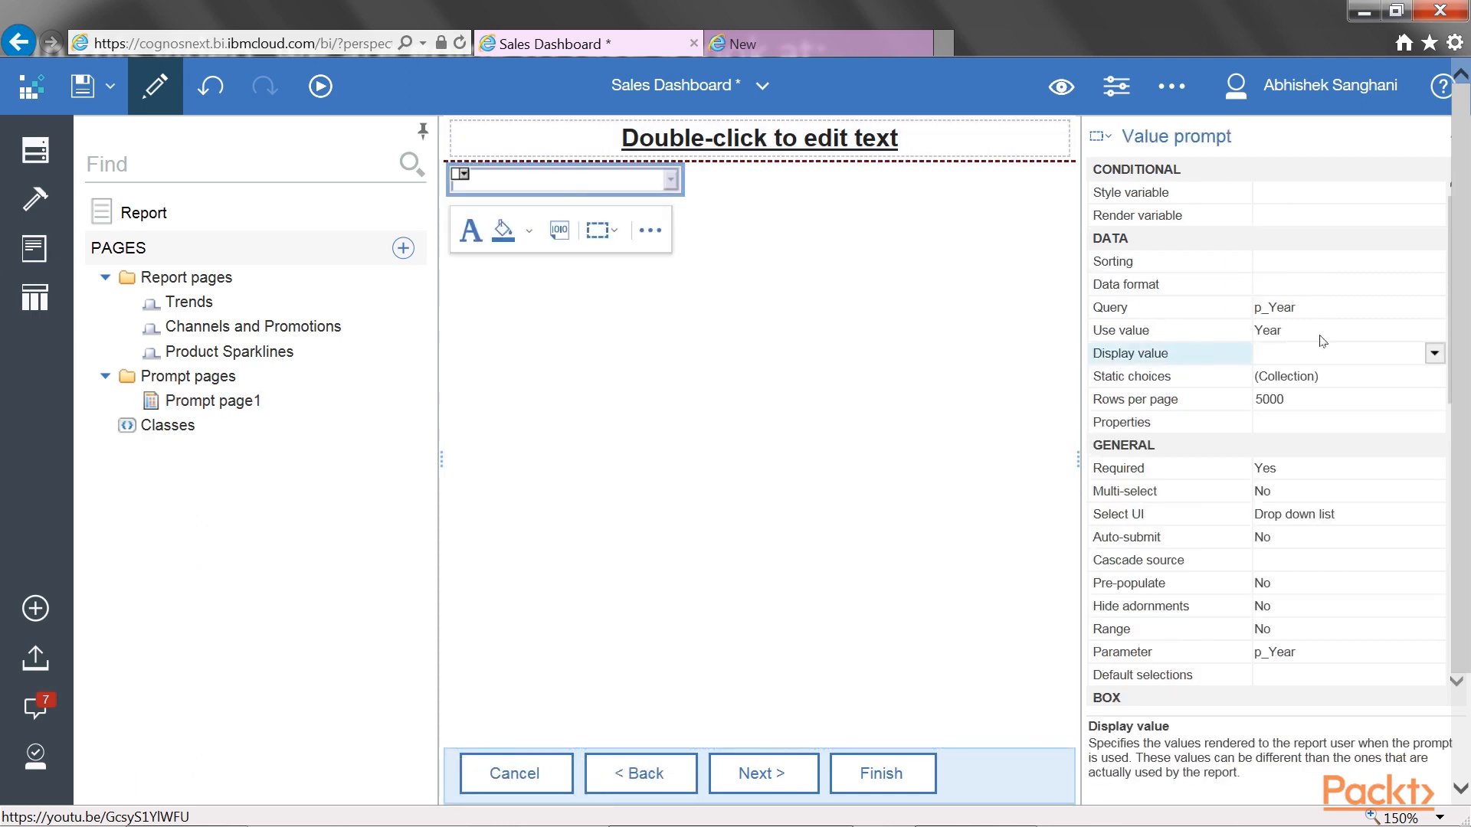
left_click(1434, 354)
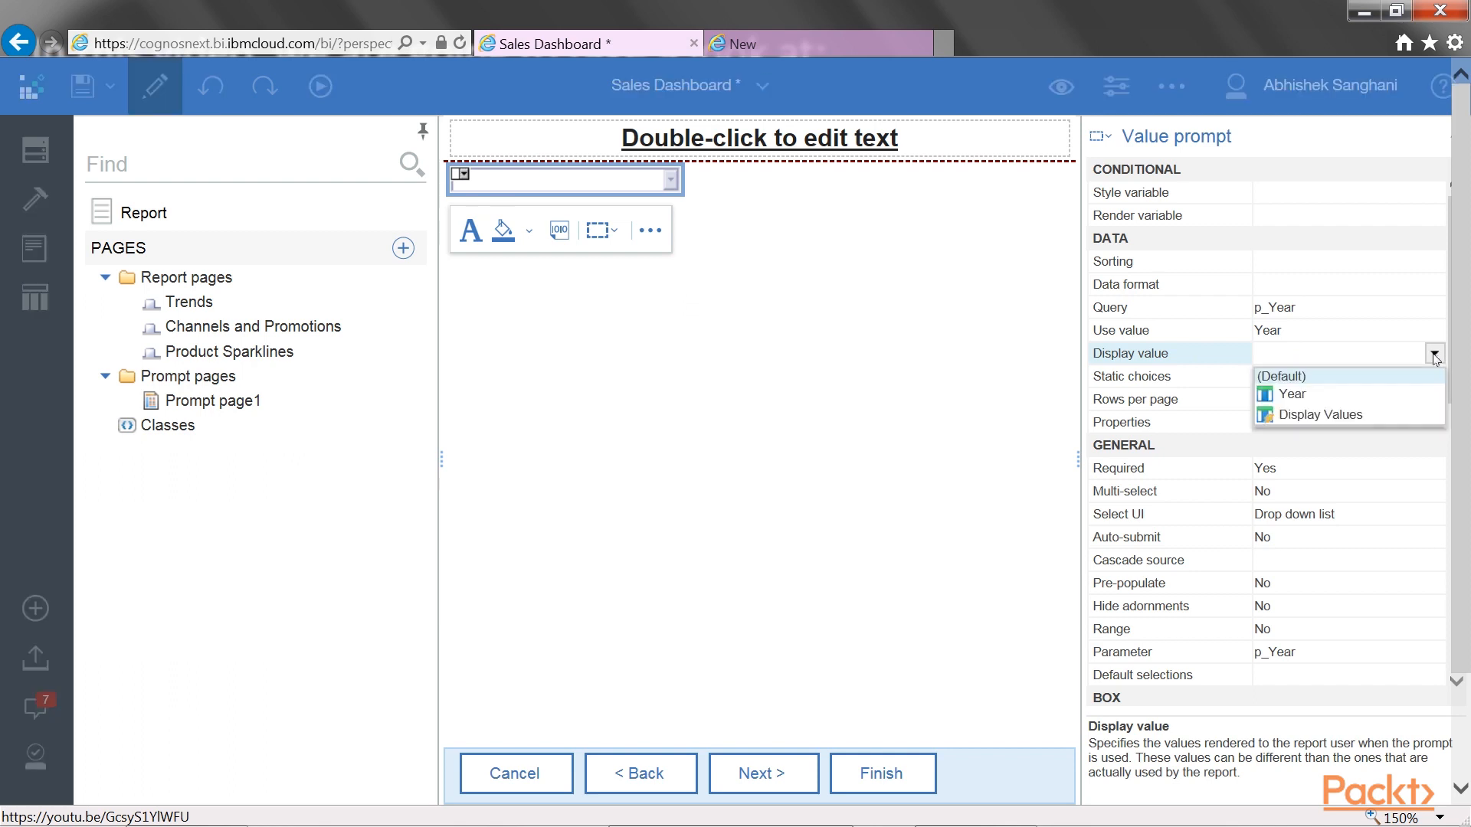
left_click(1371, 414)
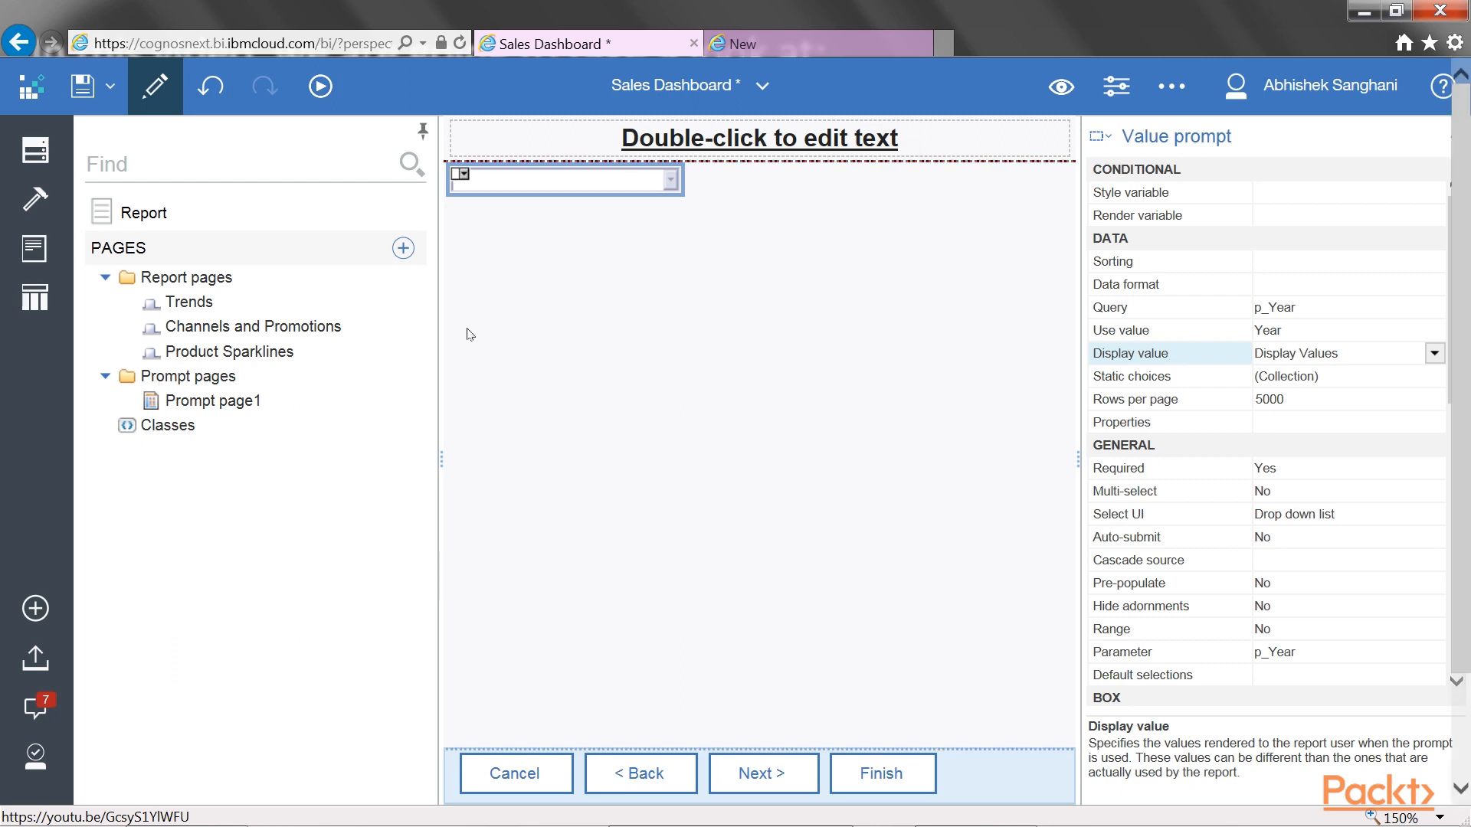
Run the report, examine the display values offered by the year prompt and choose Year 2010
left_click(321, 88)
left_click(294, 156)
left_click(297, 157)
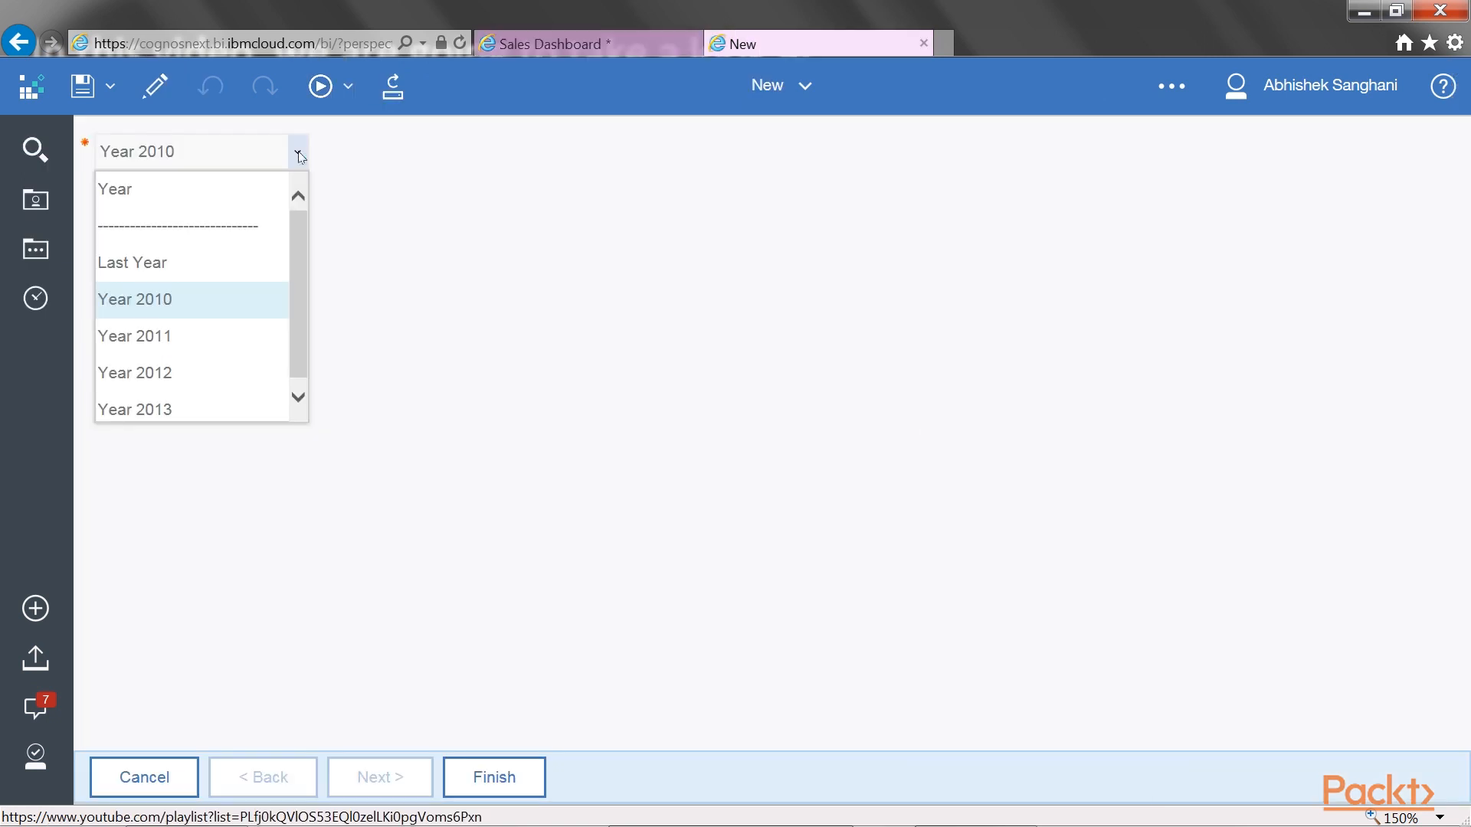
left_click_drag(300, 234, 302, 273)
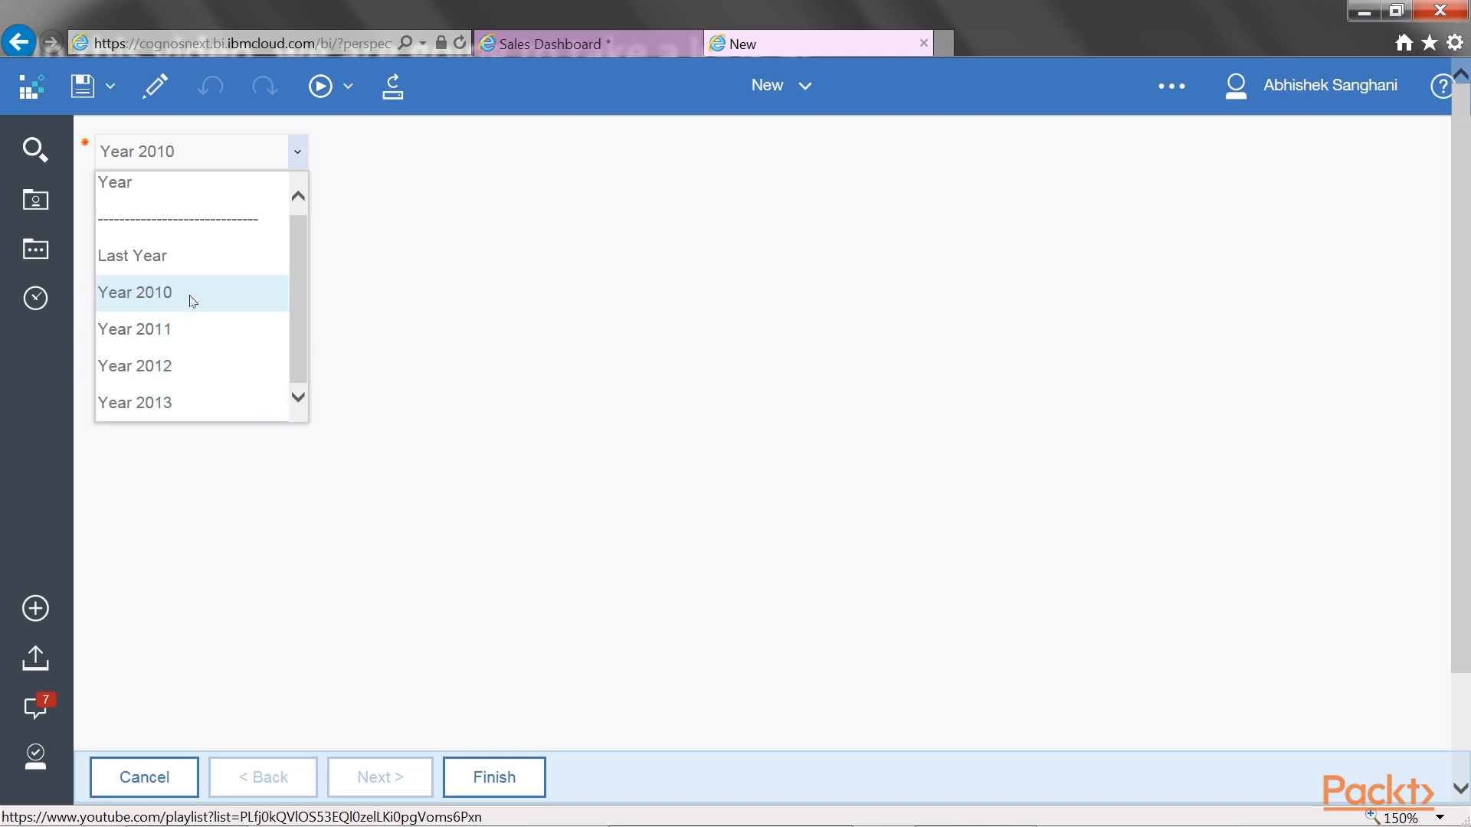
left_click(134, 299)
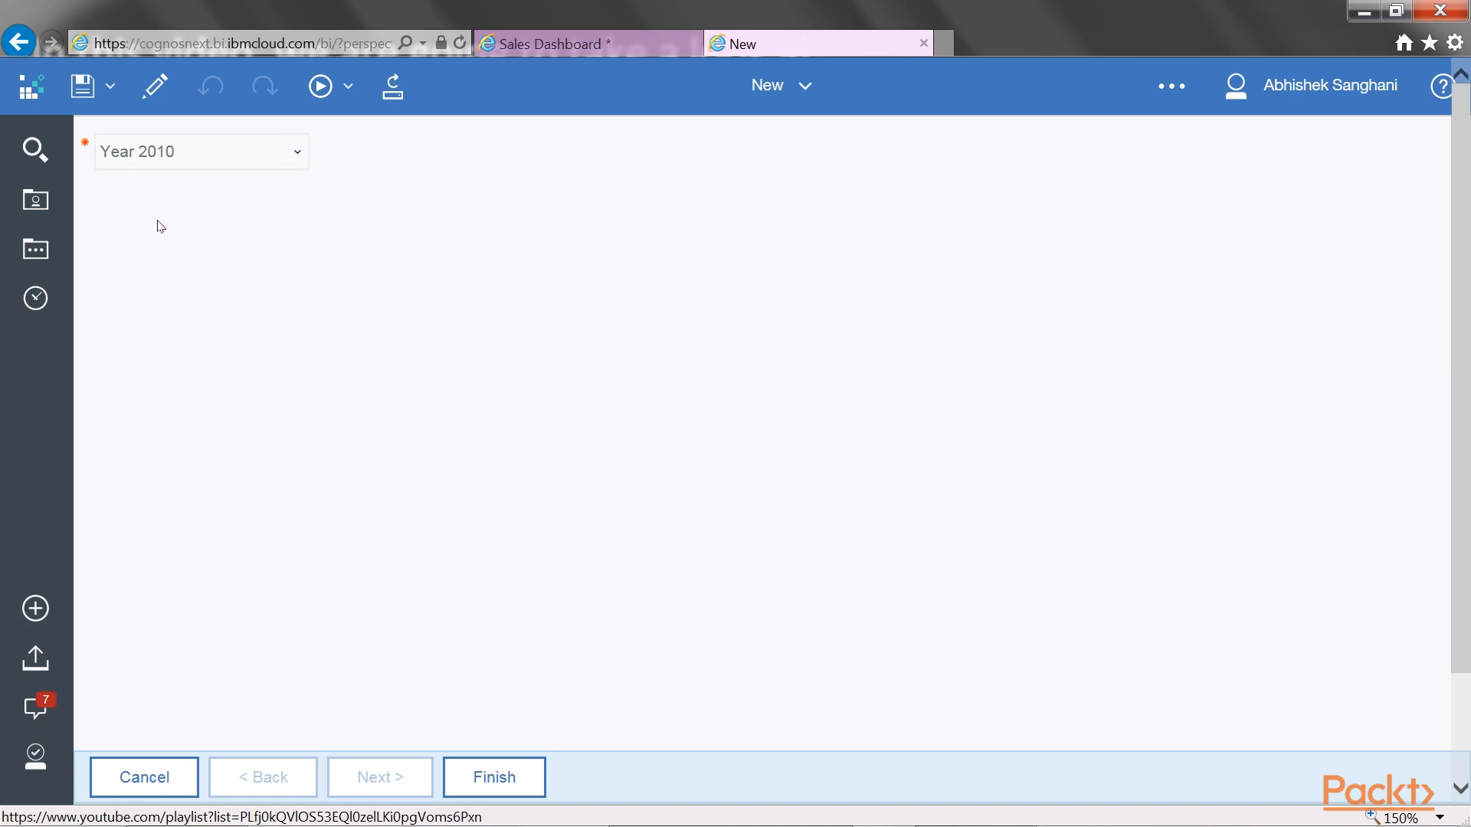